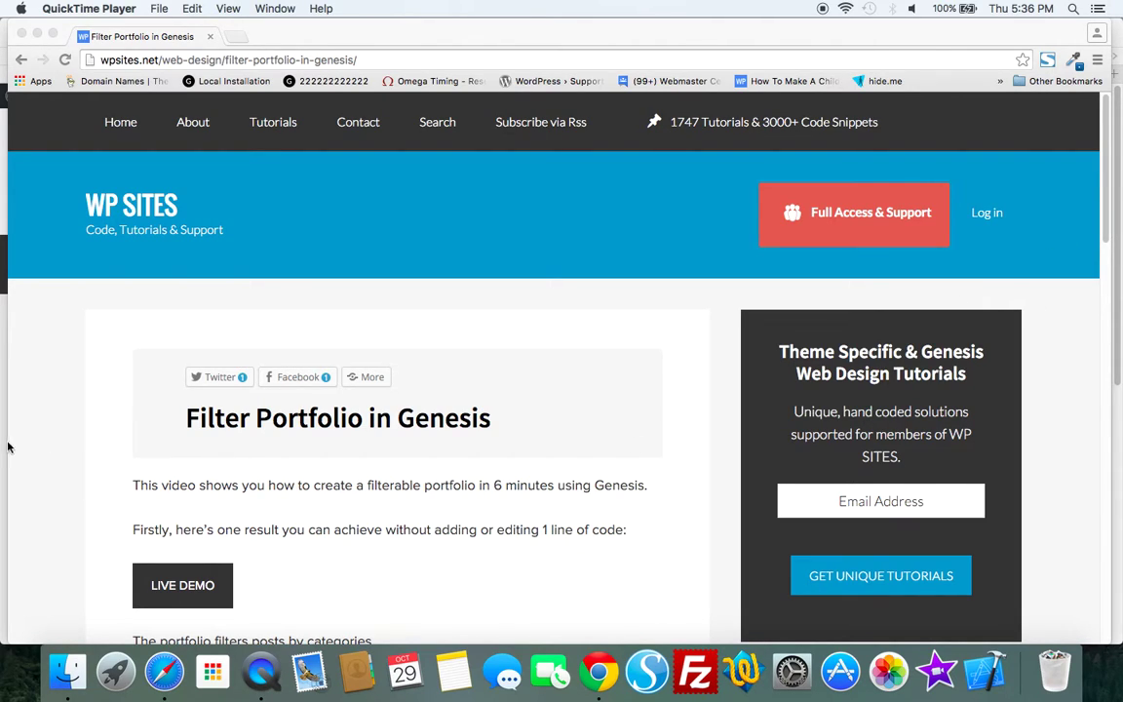
# Switch to the Safari demo page and filter the portfolio by Category Four, One, Three and Two, ending on All
pyautogui.click(38, 36)
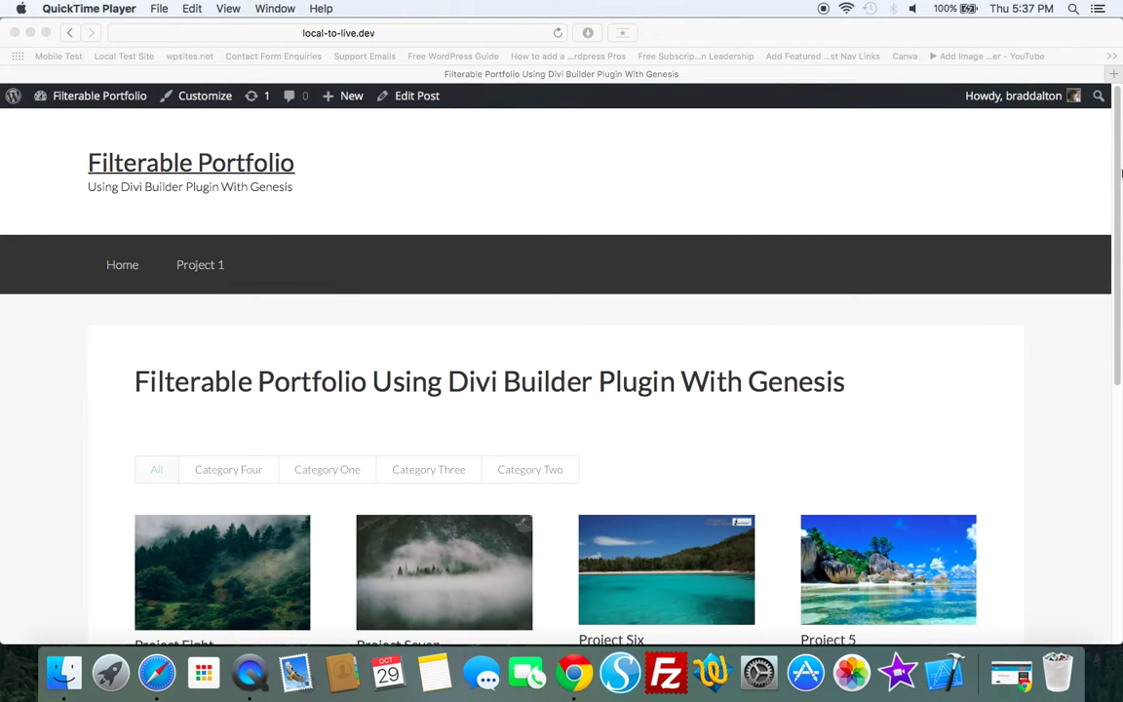
pyautogui.click(1116, 205)
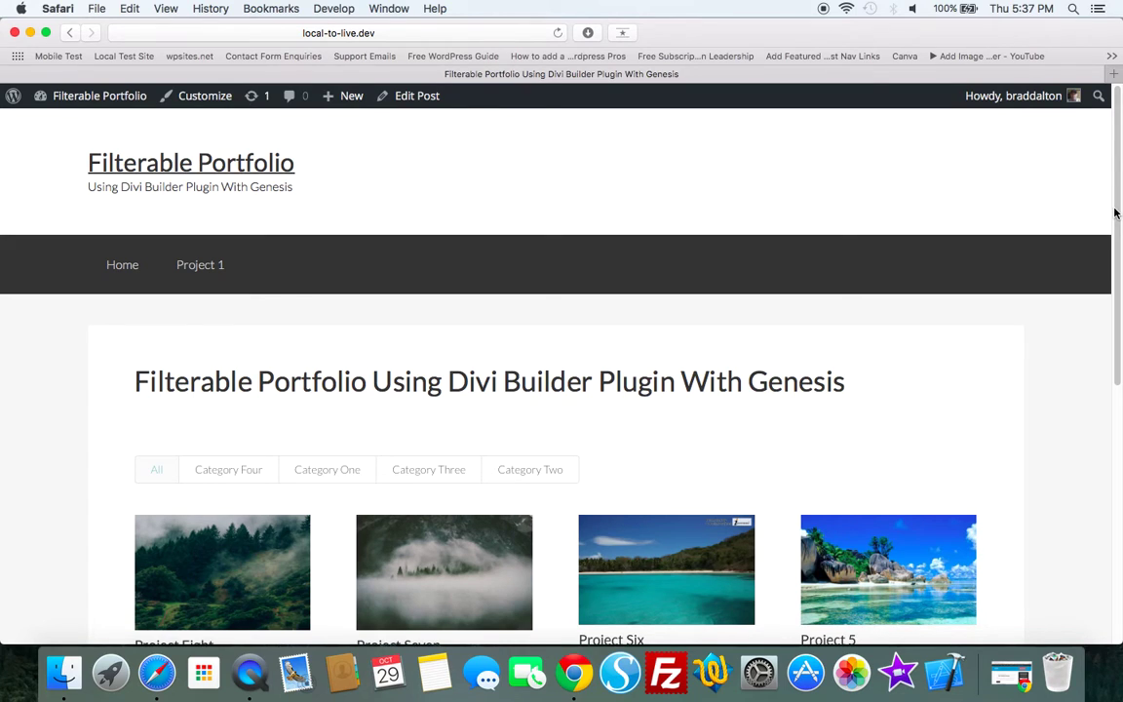
pyautogui.moveTo(1116, 213); pyautogui.dragTo(1099, 332)
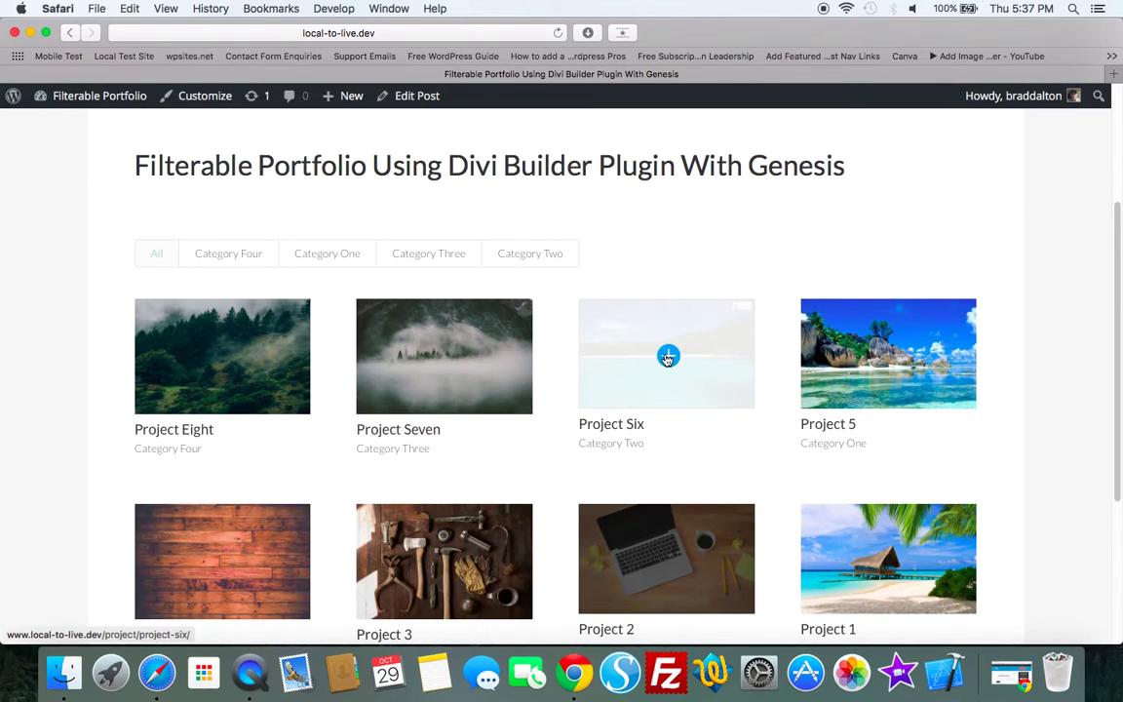
pyautogui.click(209, 257)
pyautogui.click(310, 256)
pyautogui.click(426, 260)
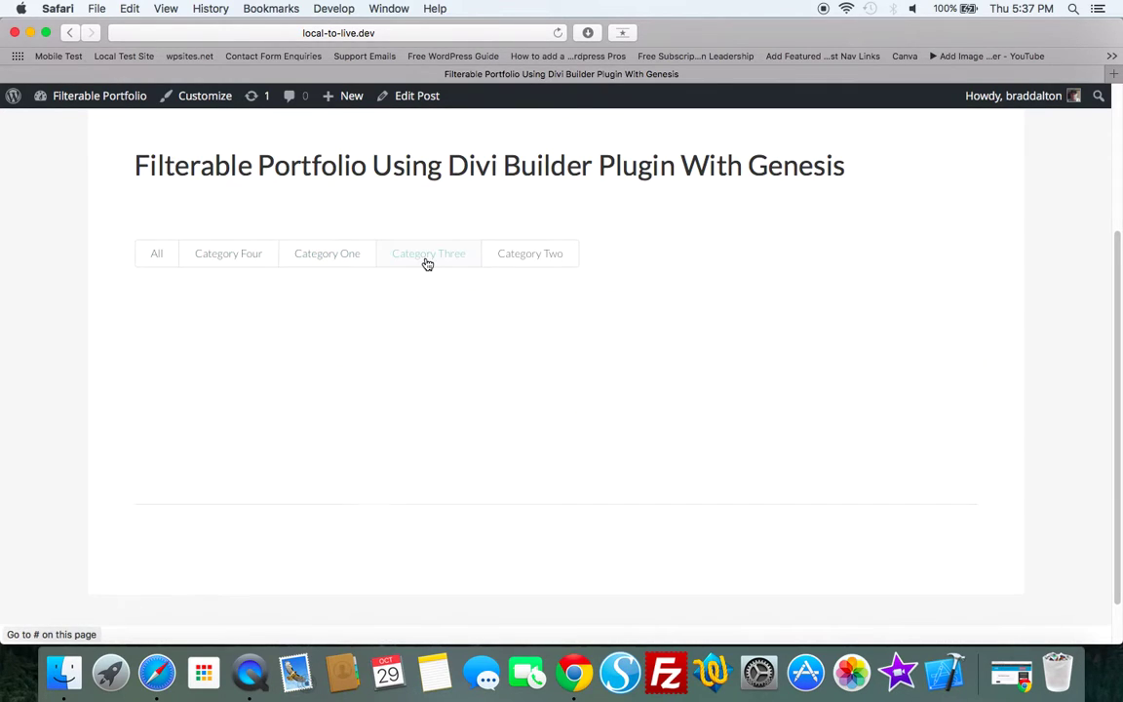
pyautogui.click(541, 259)
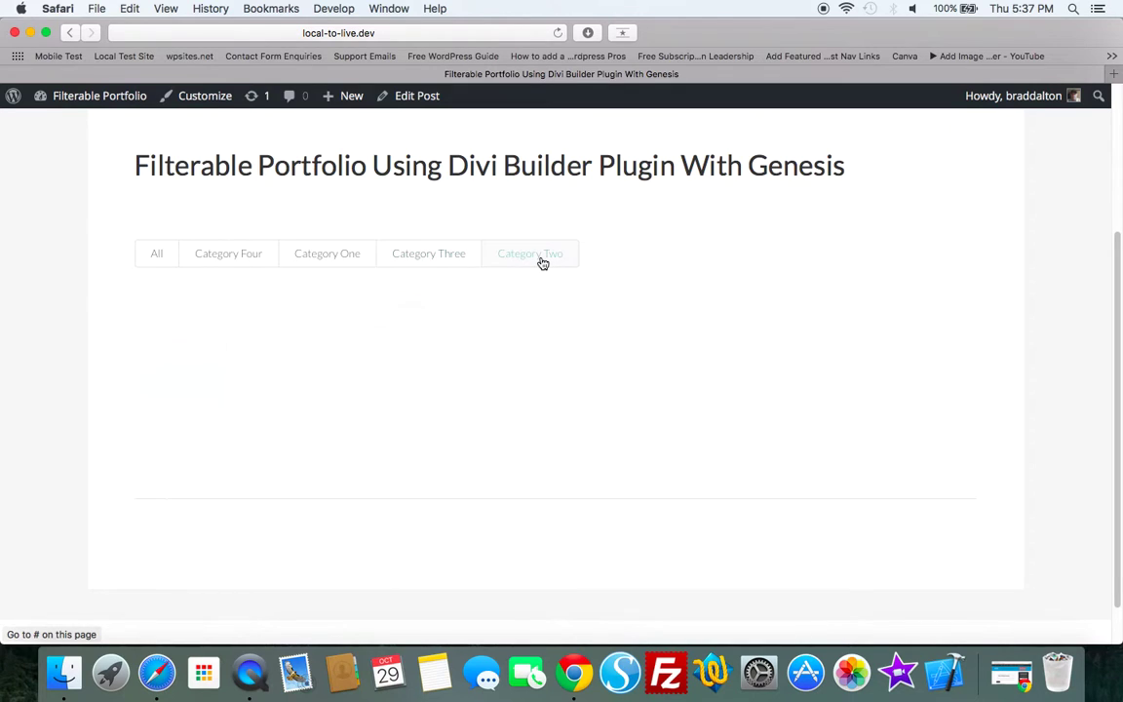
pyautogui.click(163, 259)
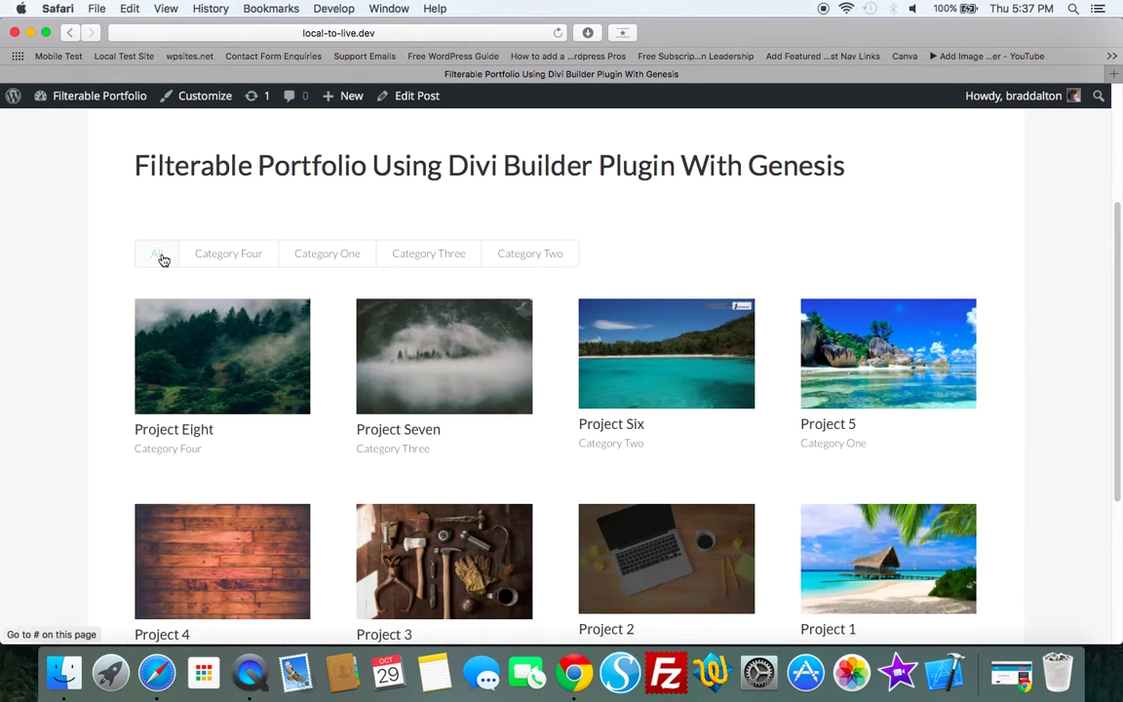
# Open the site's WordPress dashboard and check the installed plugins for Divi Builder
pyautogui.moveTo(90, 97)
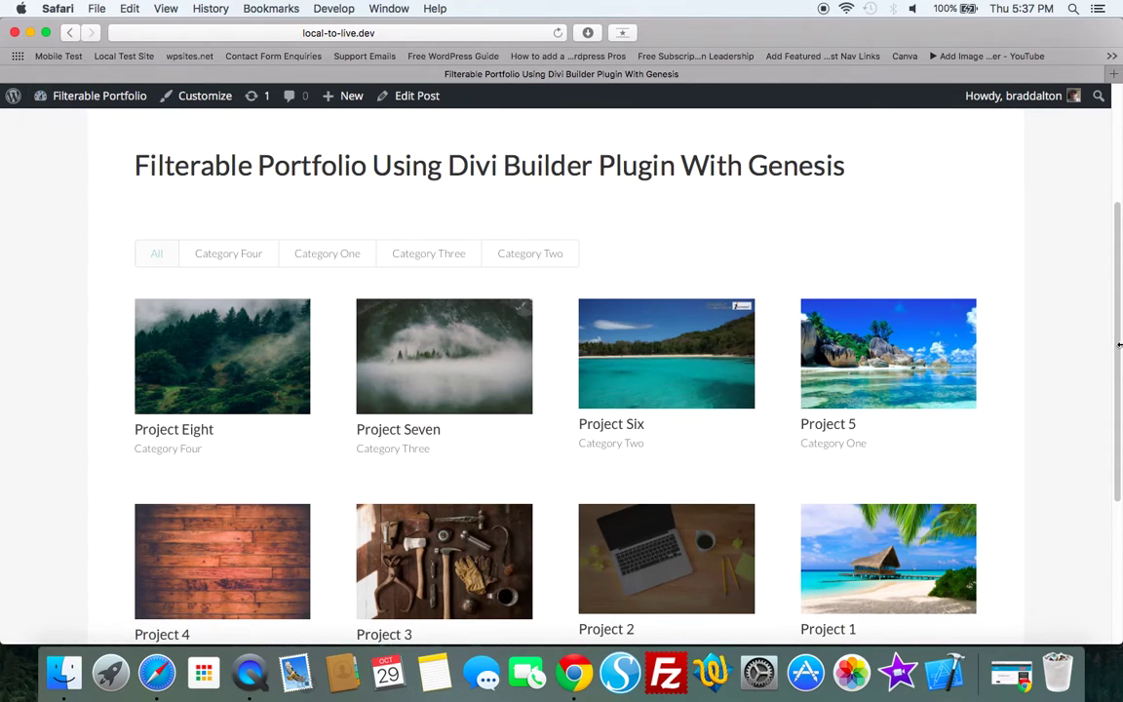
pyautogui.click(60, 124)
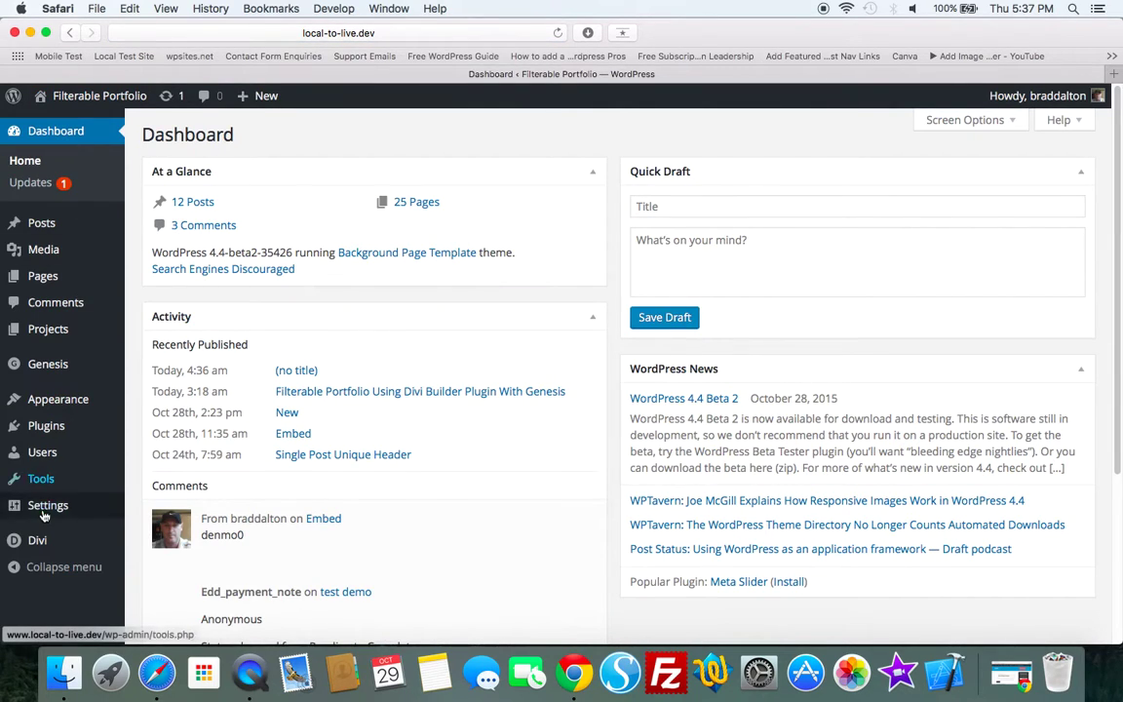
pyautogui.moveTo(58, 426)
pyautogui.click(146, 433)
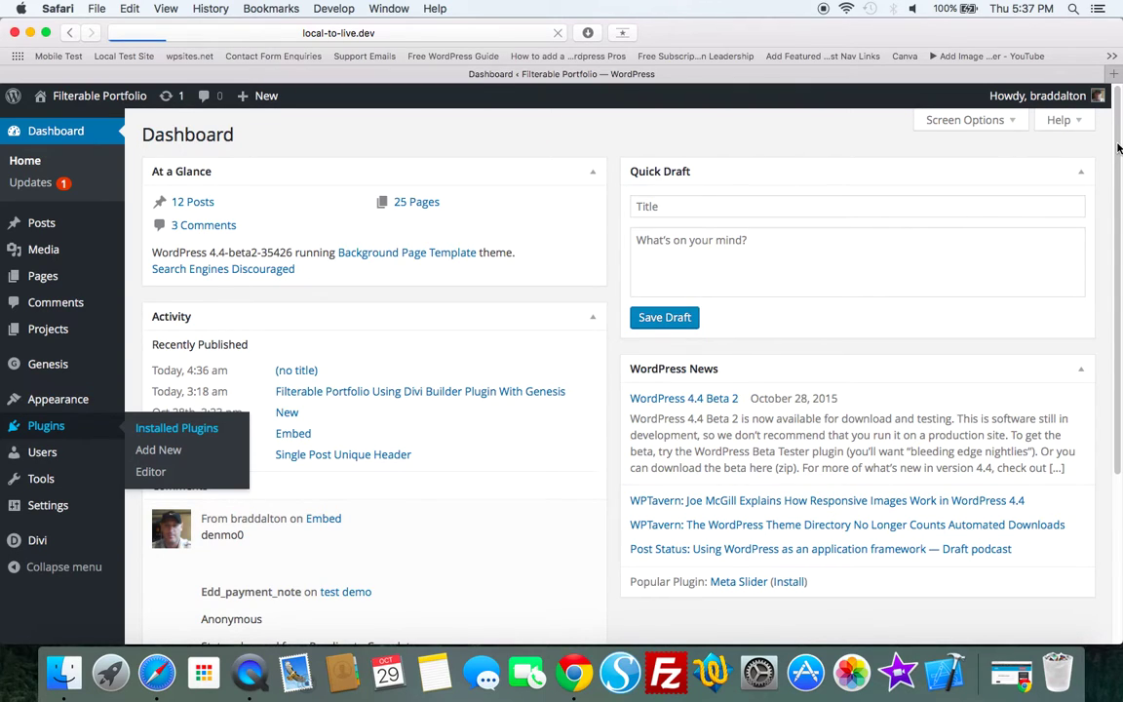
pyautogui.moveTo(1119, 148); pyautogui.dragTo(1121, 209)
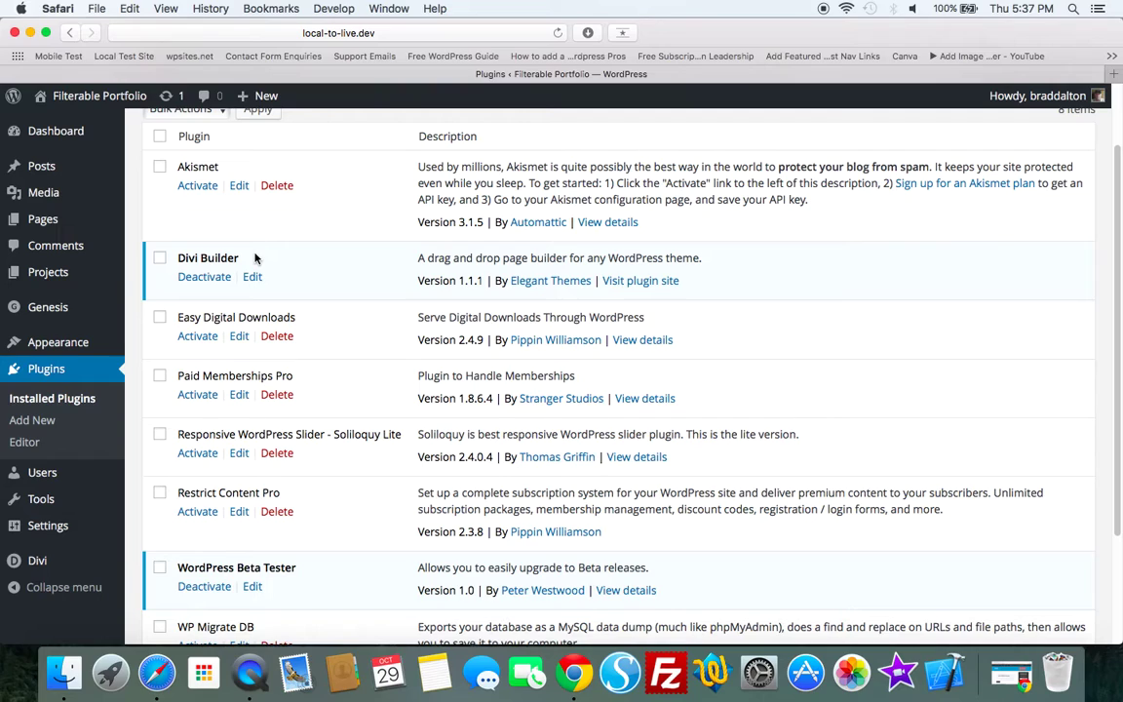
pyautogui.moveTo(30, 576)
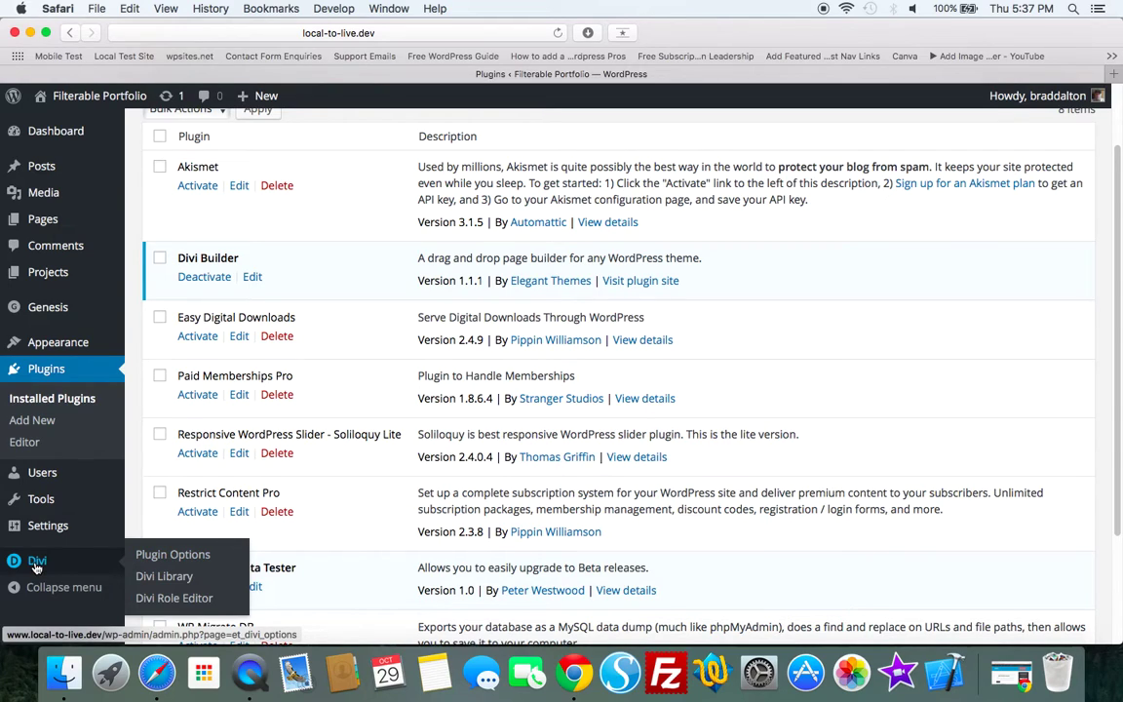
# Open the list of all projects, inspect the edit page of Project Eight and return to the list
pyautogui.moveTo(59, 285)
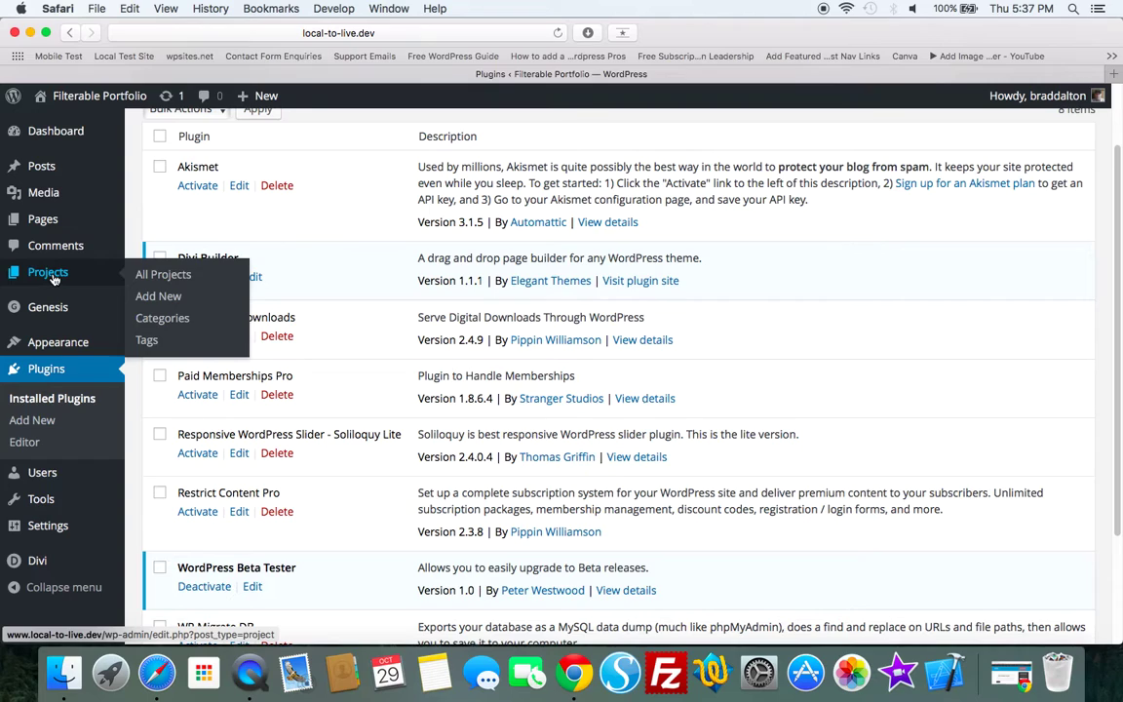
pyautogui.click(148, 277)
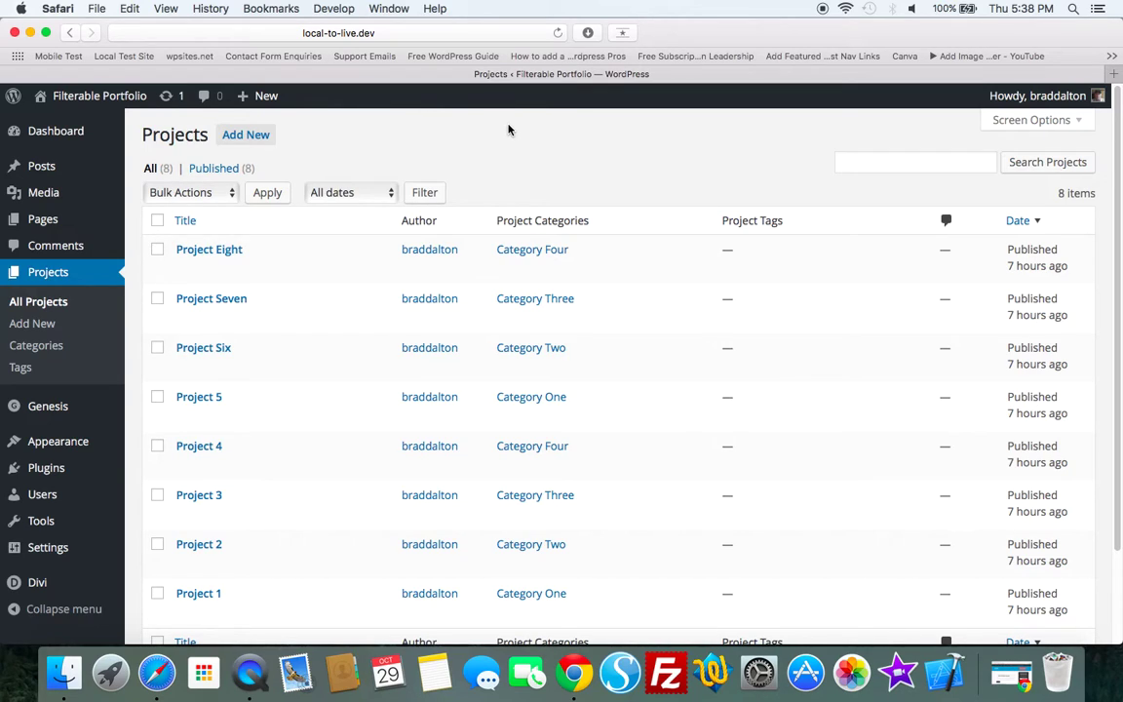
pyautogui.click(219, 256)
pyautogui.moveTo(261, 177); pyautogui.dragTo(139, 171)
pyautogui.click(718, 305)
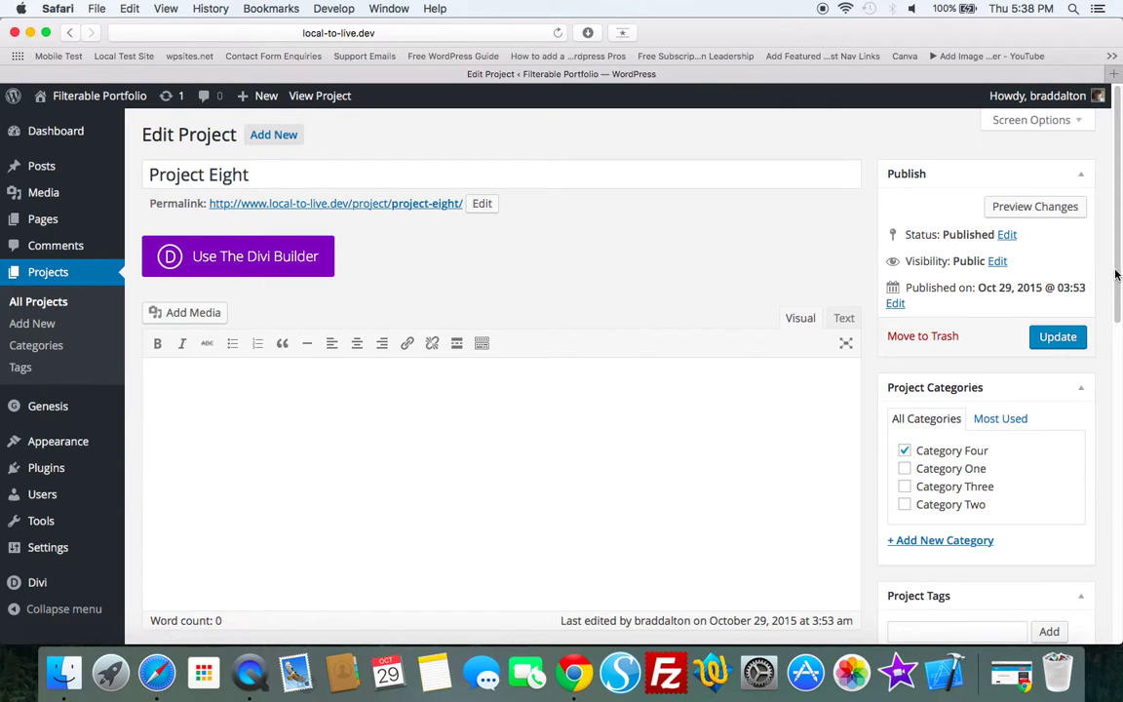
pyautogui.scroll(-5, 1110, 280)
pyautogui.scroll(10, 213, 293)
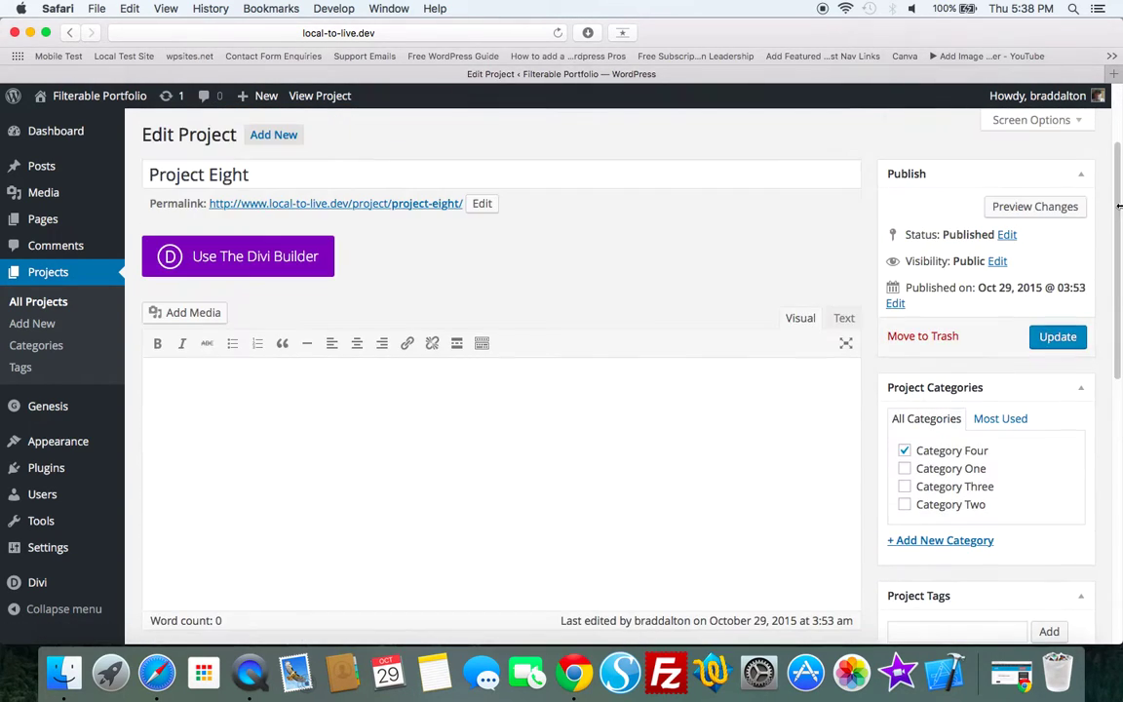
pyautogui.click(44, 300)
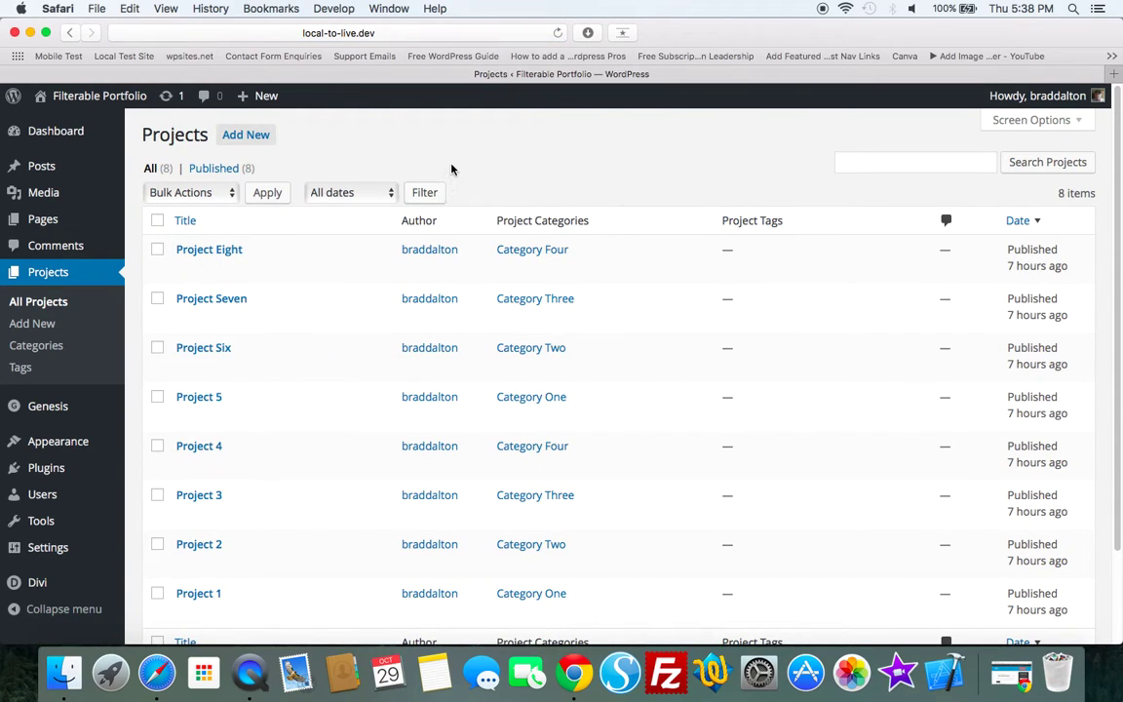
# Create a new post titled Portfolio and enable the Divi Builder for it
pyautogui.moveTo(40, 167)
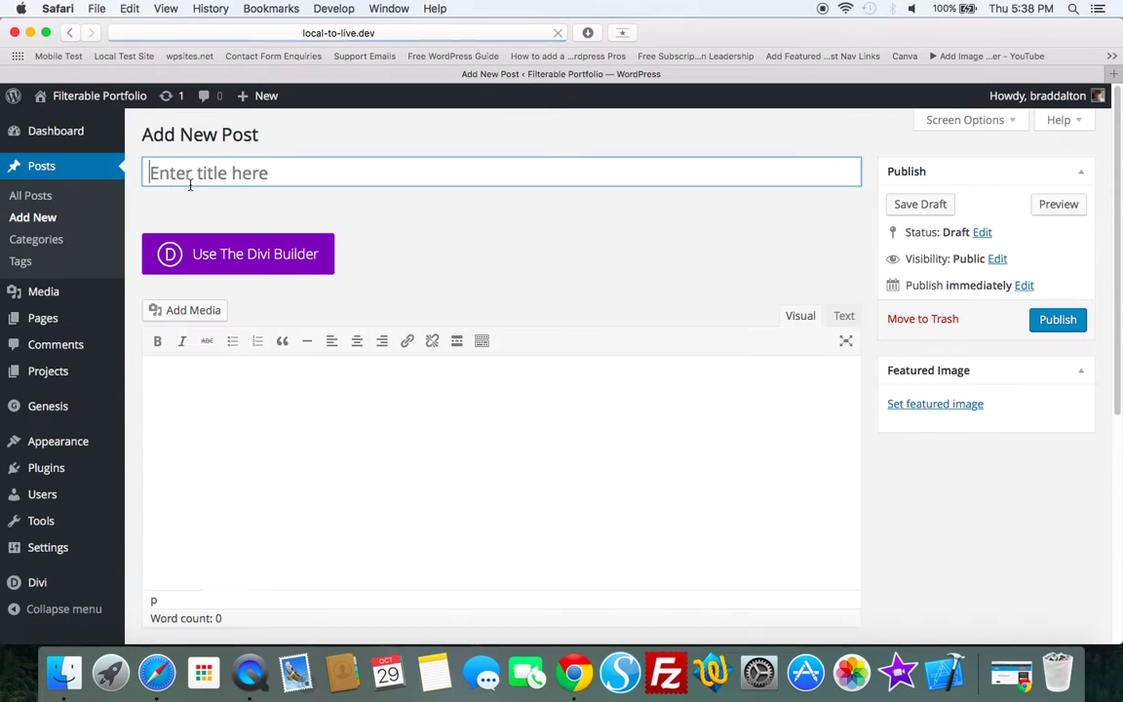
pyautogui.click(193, 176)
pyautogui.write('Portfolio')
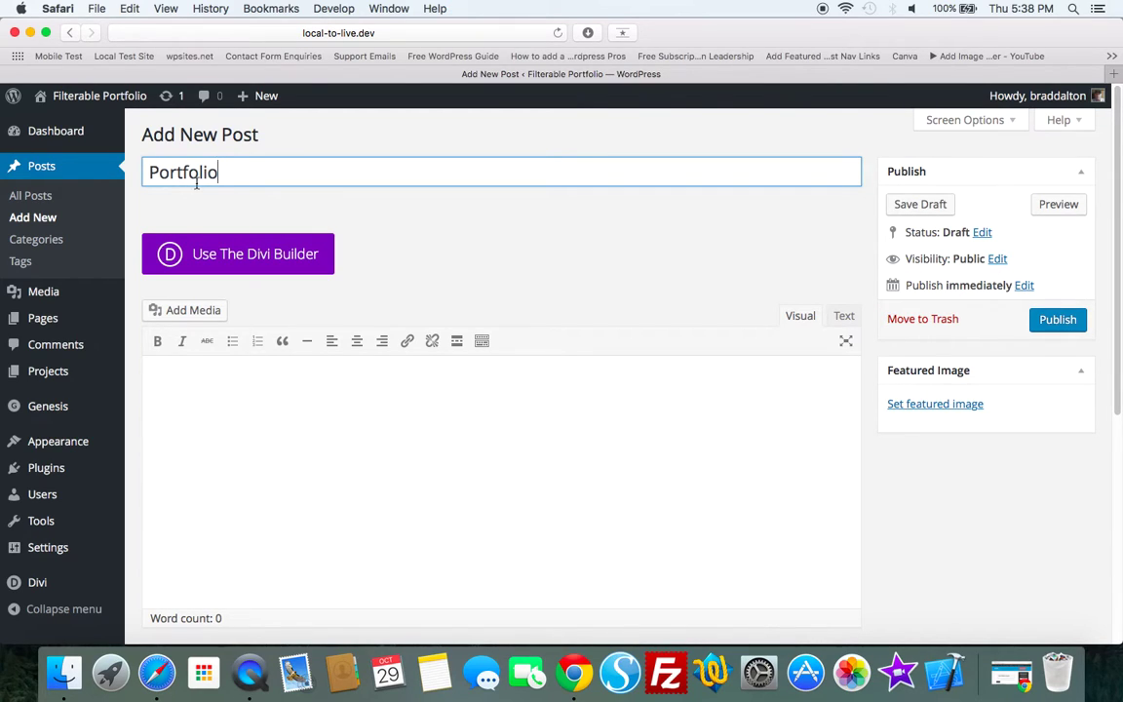
pyautogui.click(206, 254)
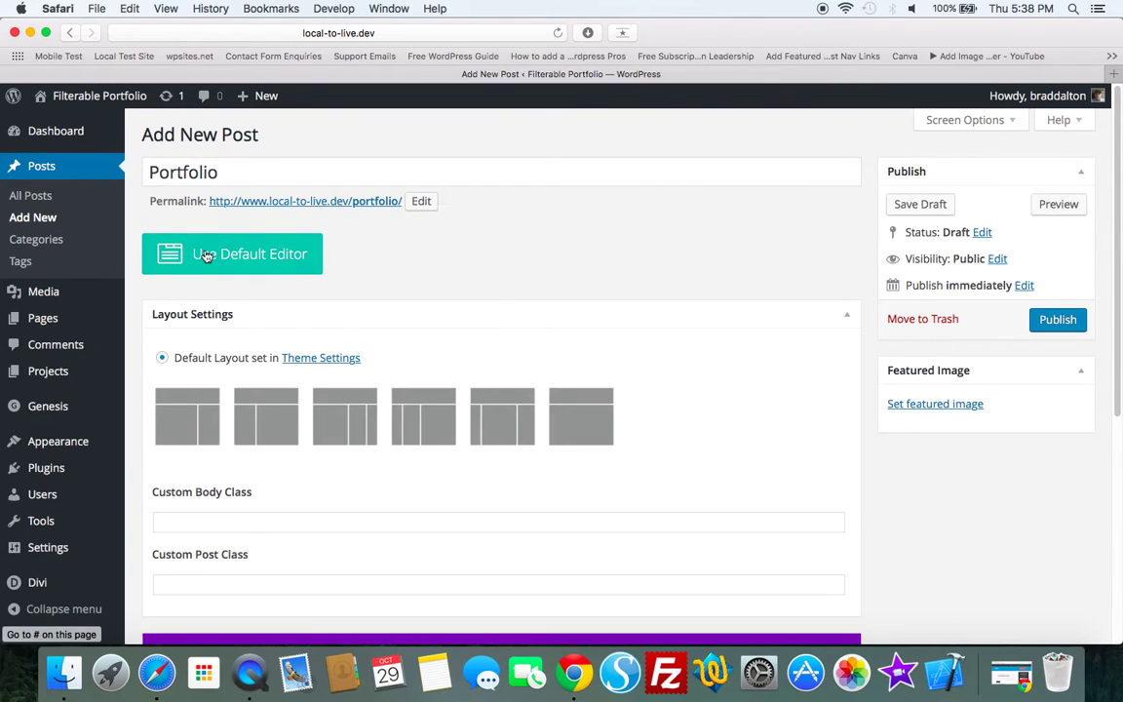
# Choose the full-width layout without sidebars for the Portfolio post, collapse the layout settings and publish the post
pyautogui.click(573, 418)
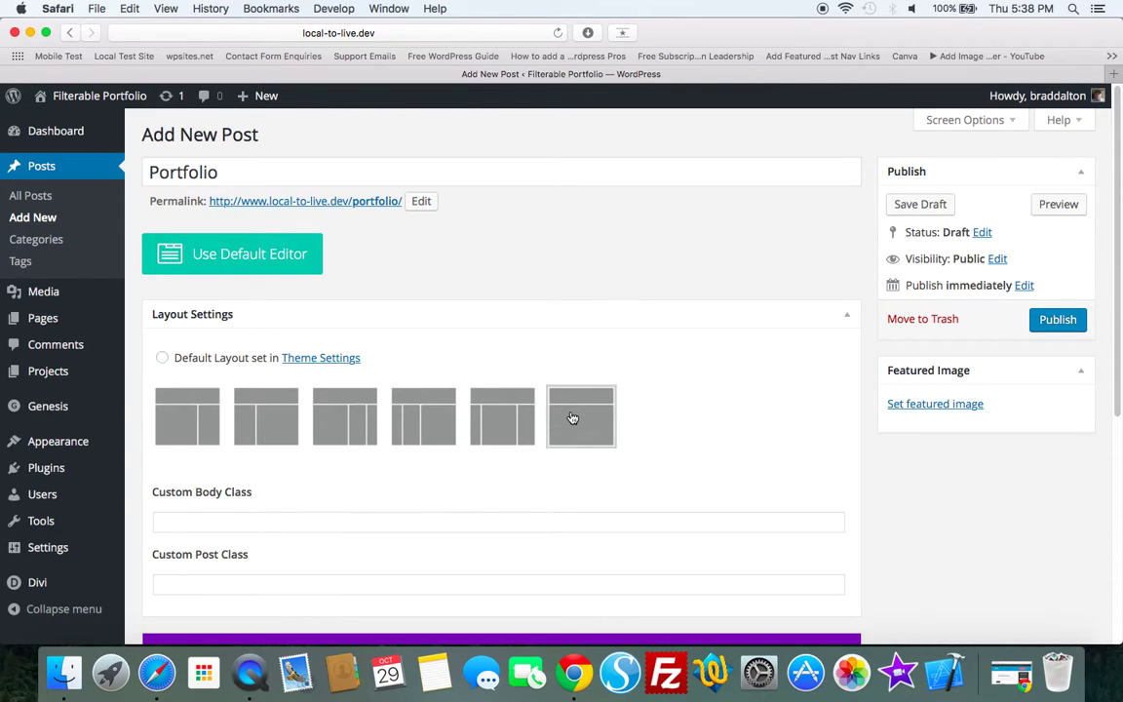
pyautogui.click(846, 322)
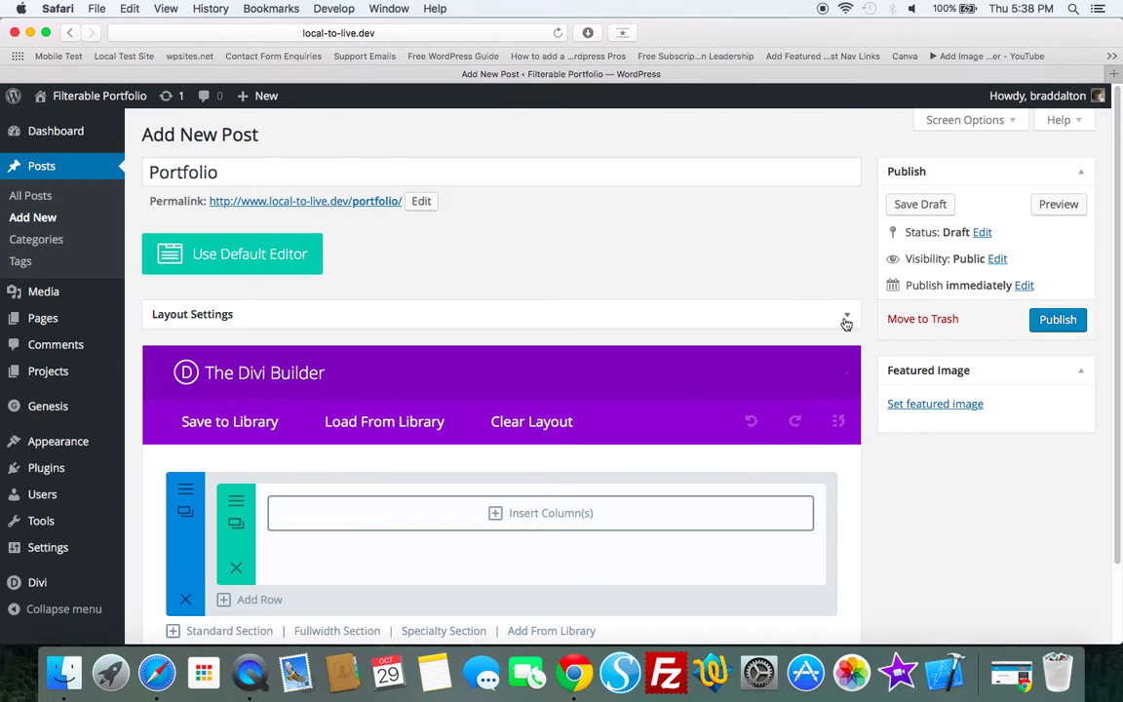
pyautogui.click(1052, 320)
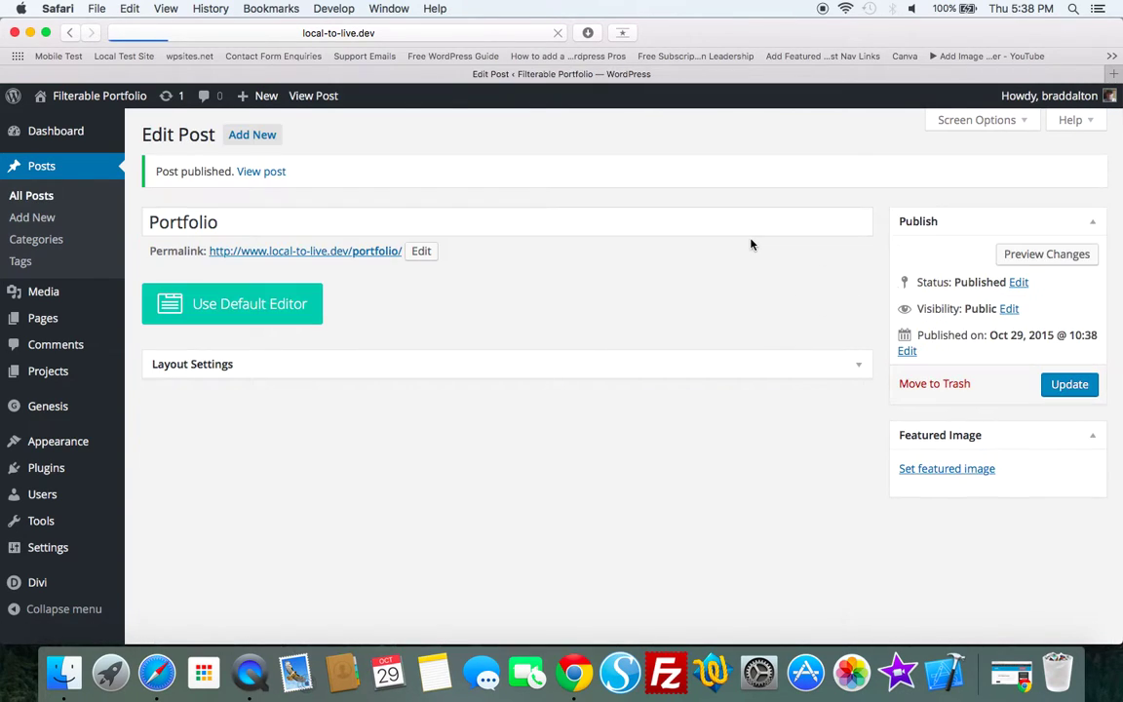
# Add a single-column row to the builder section and delete the empty row above it
pyautogui.scroll(-5, 1119, 198)
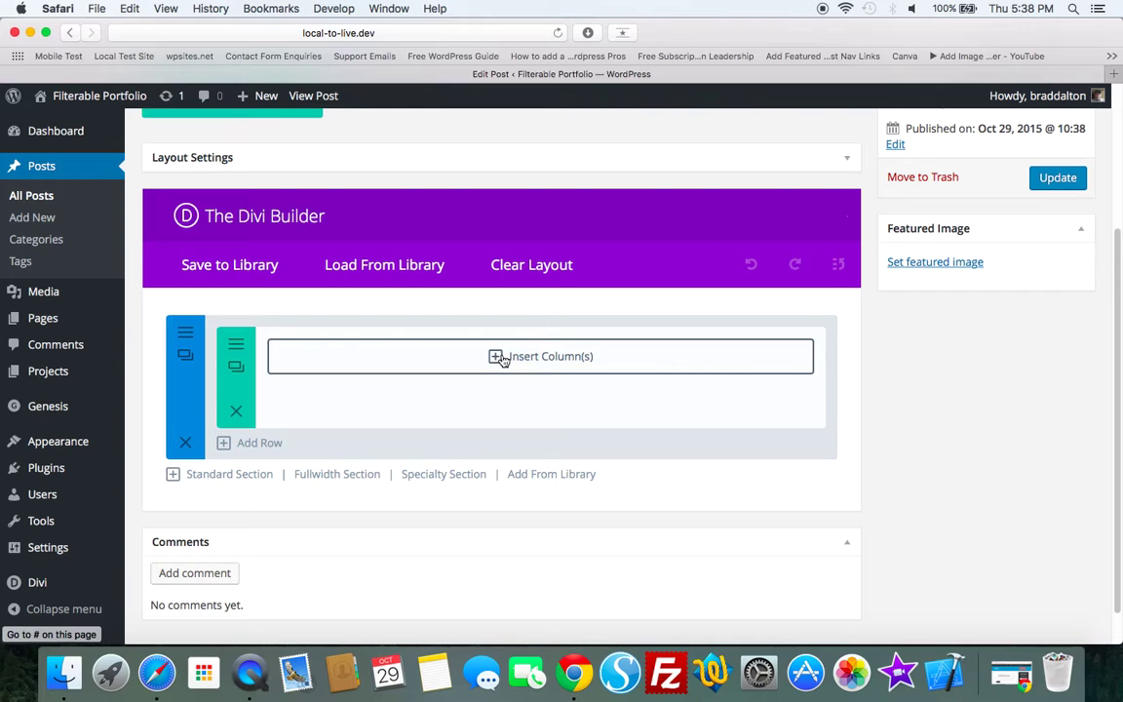
pyautogui.click(223, 444)
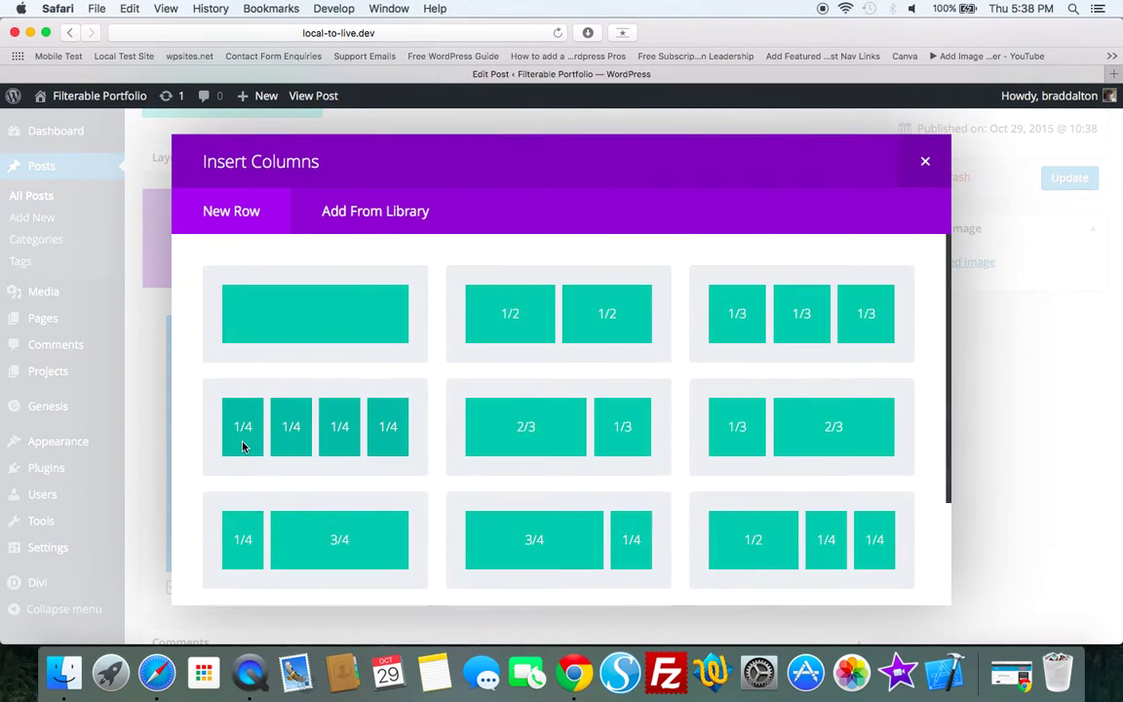
pyautogui.click(305, 313)
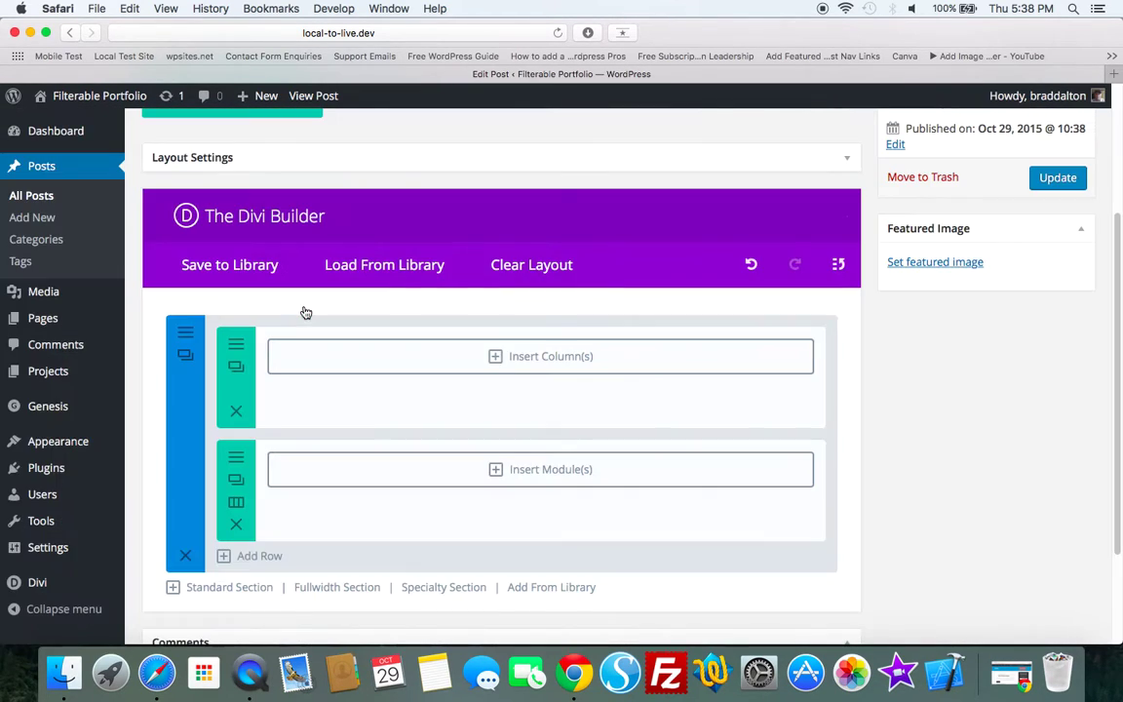
pyautogui.click(235, 410)
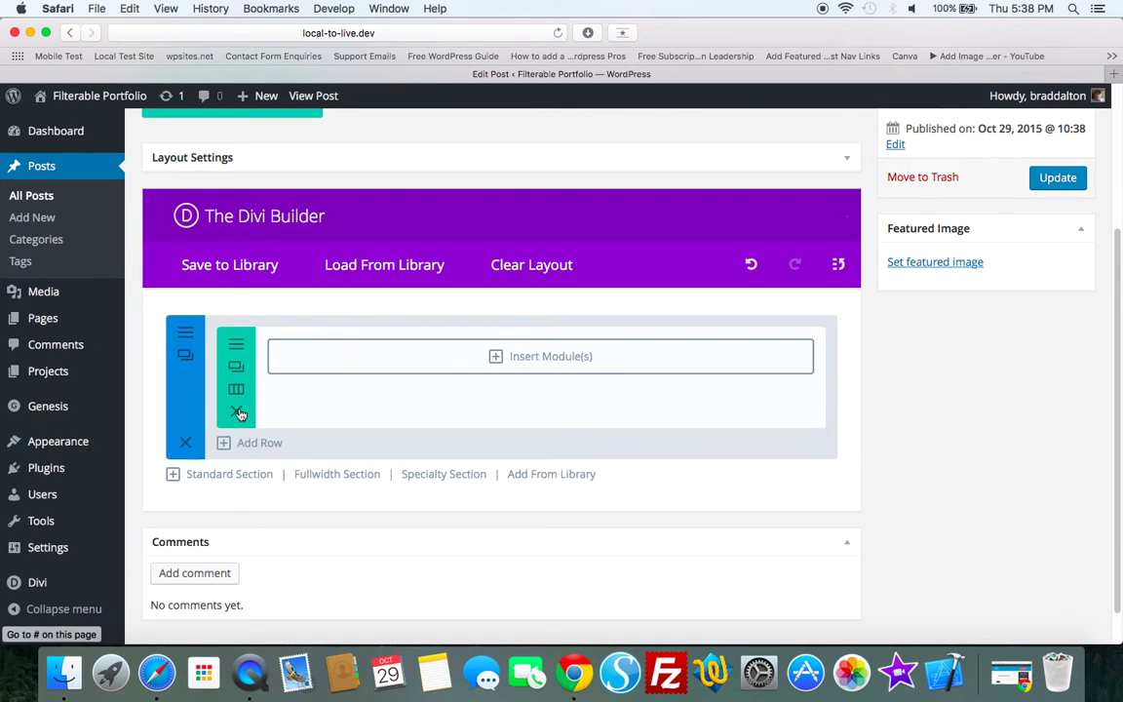
# Insert a Filterable Portfolio module into the single-column row
pyautogui.click(498, 359)
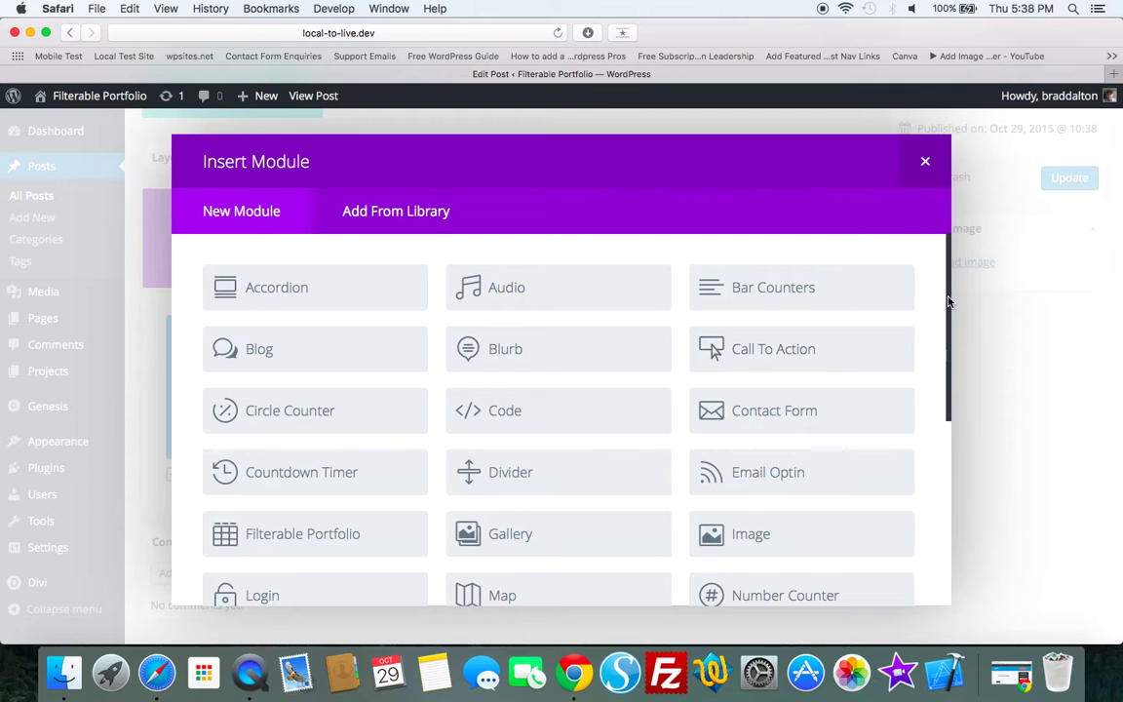
pyautogui.moveTo(948, 302); pyautogui.dragTo(946, 500)
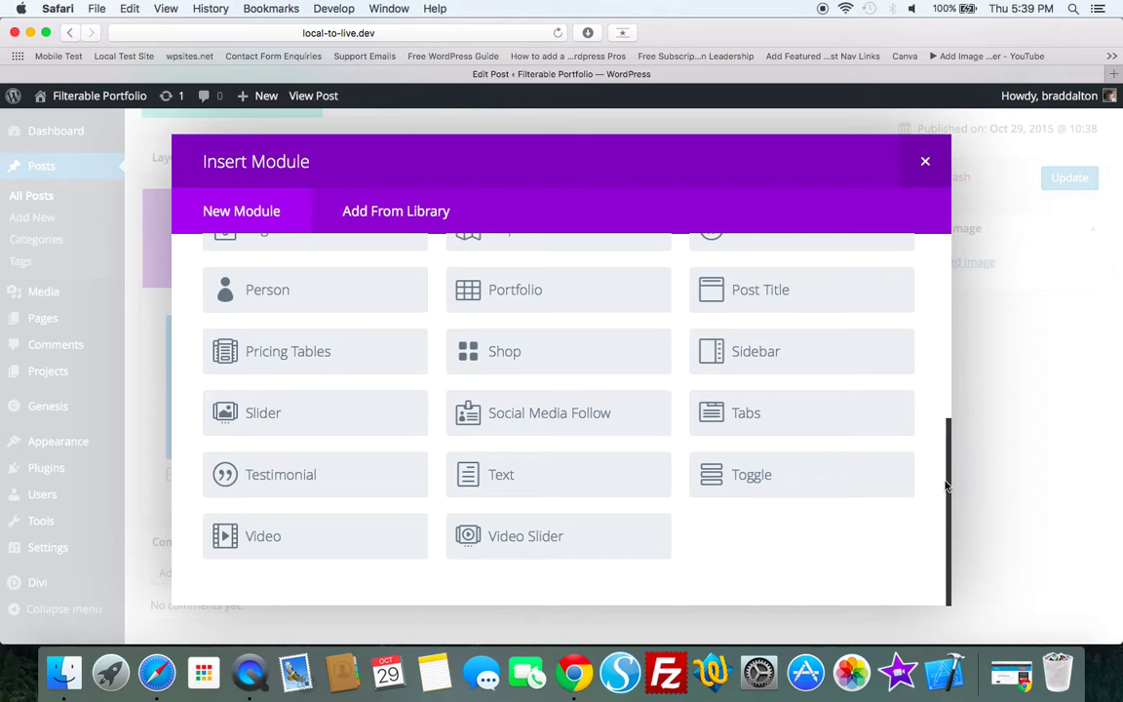
pyautogui.moveTo(944, 420); pyautogui.dragTo(955, 351)
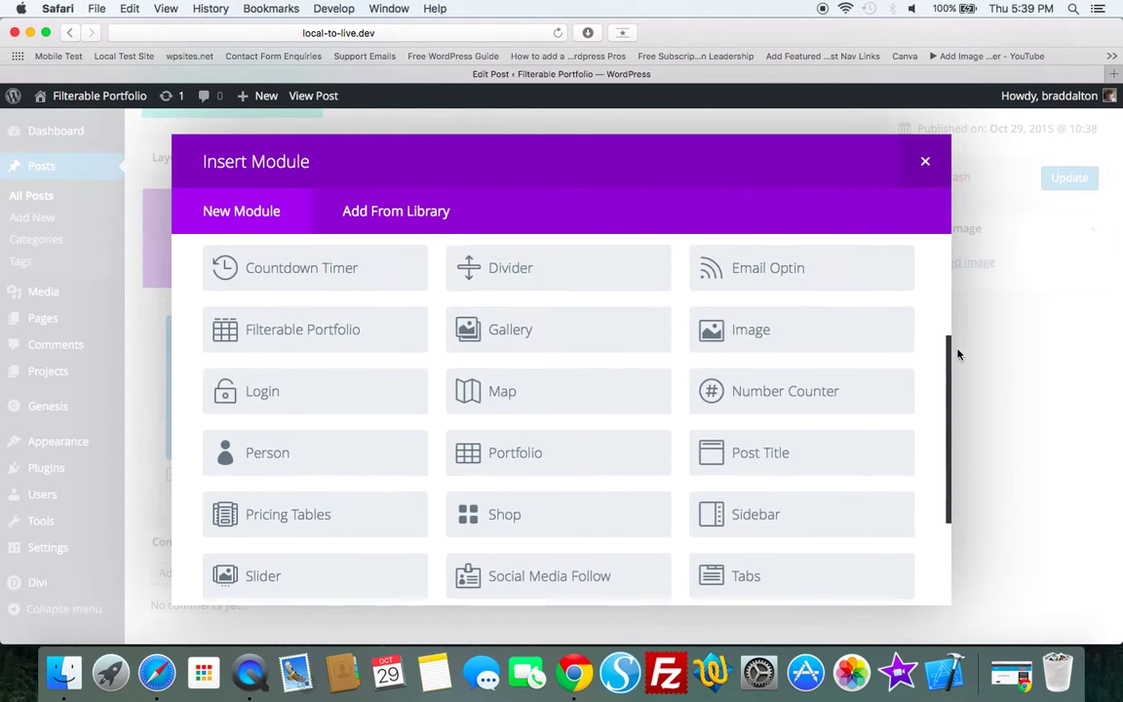
pyautogui.click(306, 347)
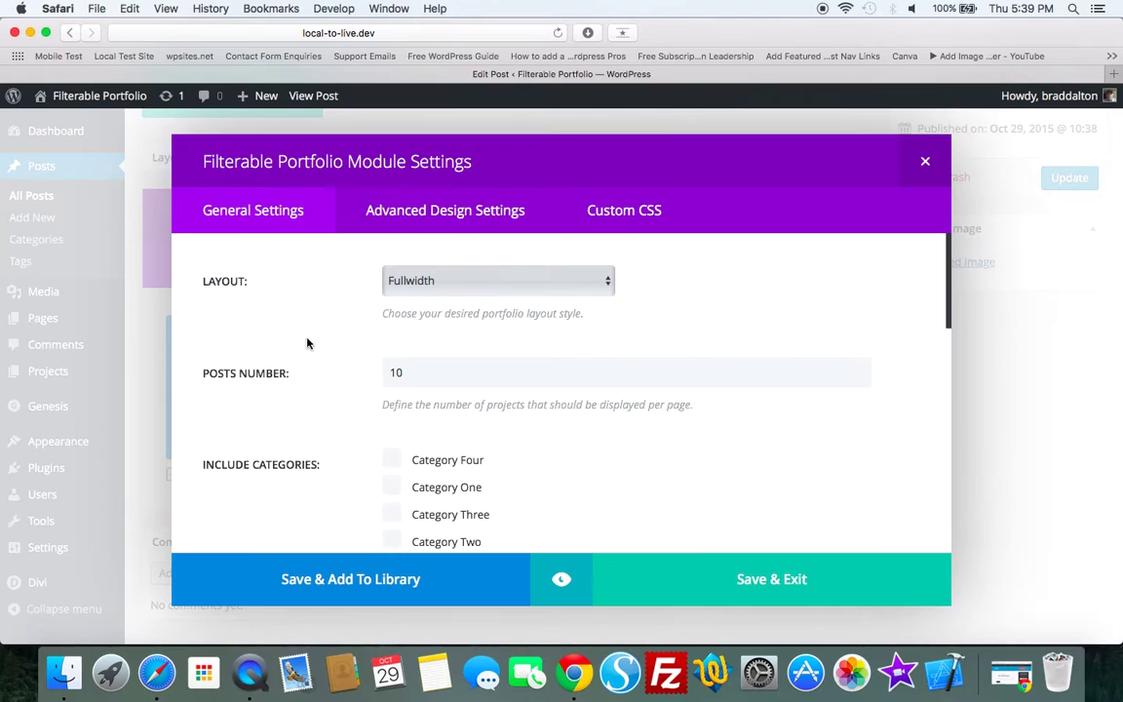
# Set the Filterable Portfolio module's layout to Grid and its number of posts to 8
pyautogui.click(606, 282)
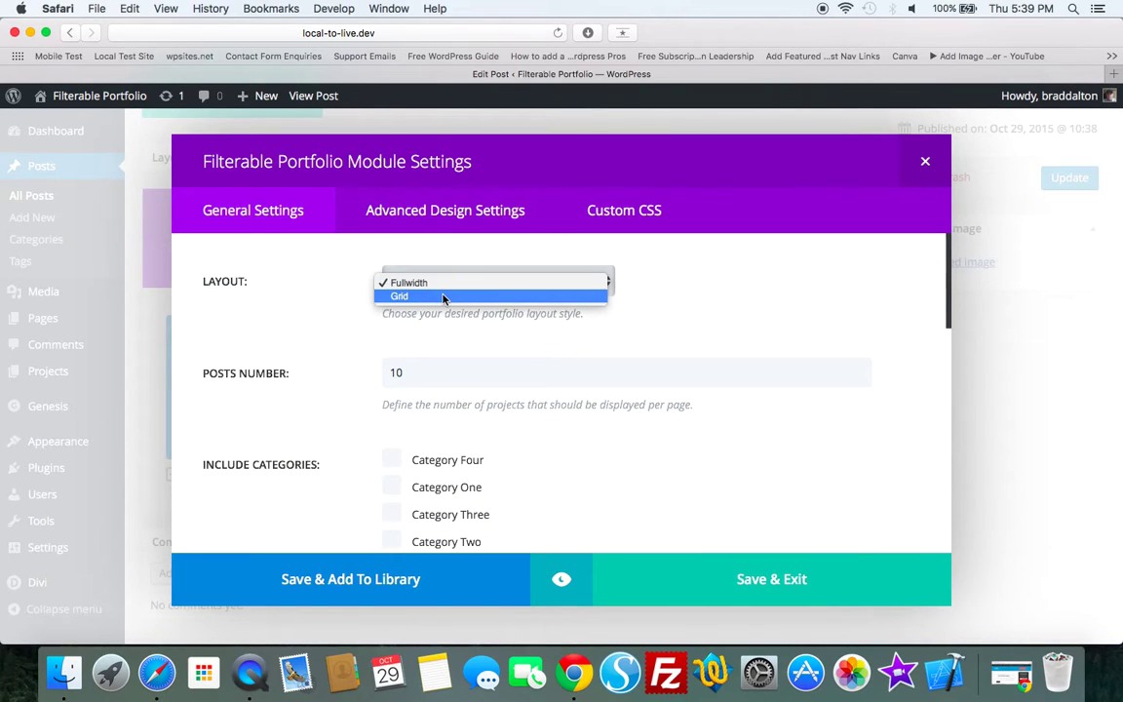
pyautogui.click(419, 295)
pyautogui.click(417, 372)
pyautogui.moveTo(417, 372); pyautogui.dragTo(359, 371)
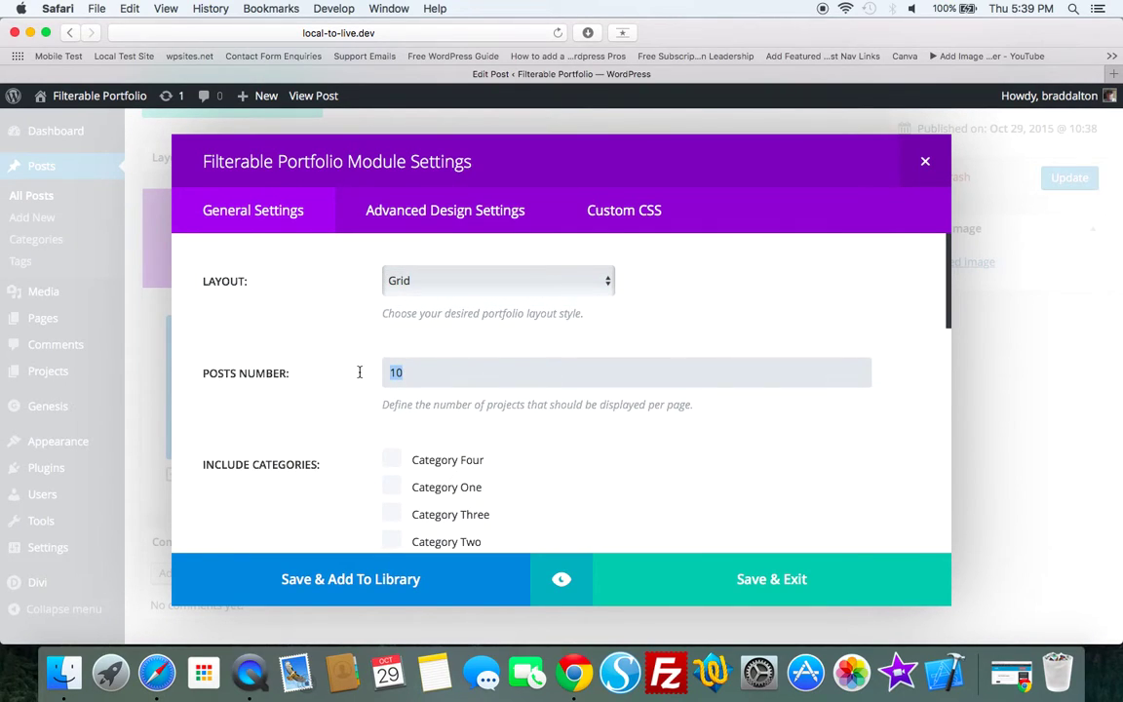
pyautogui.write('8')
# Include Category Four, One, Three and Two in the portfolio and review the module's remaining general settings
pyautogui.click(392, 459)
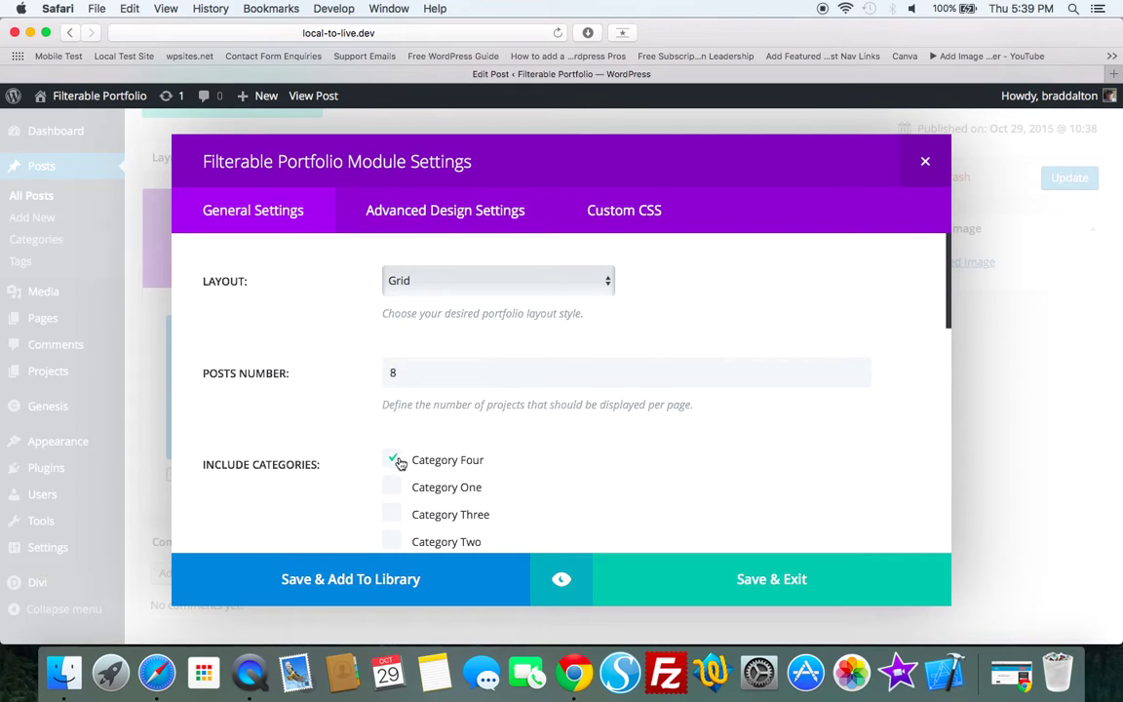
pyautogui.click(392, 488)
pyautogui.click(392, 541)
pyautogui.moveTo(948, 292); pyautogui.dragTo(951, 355)
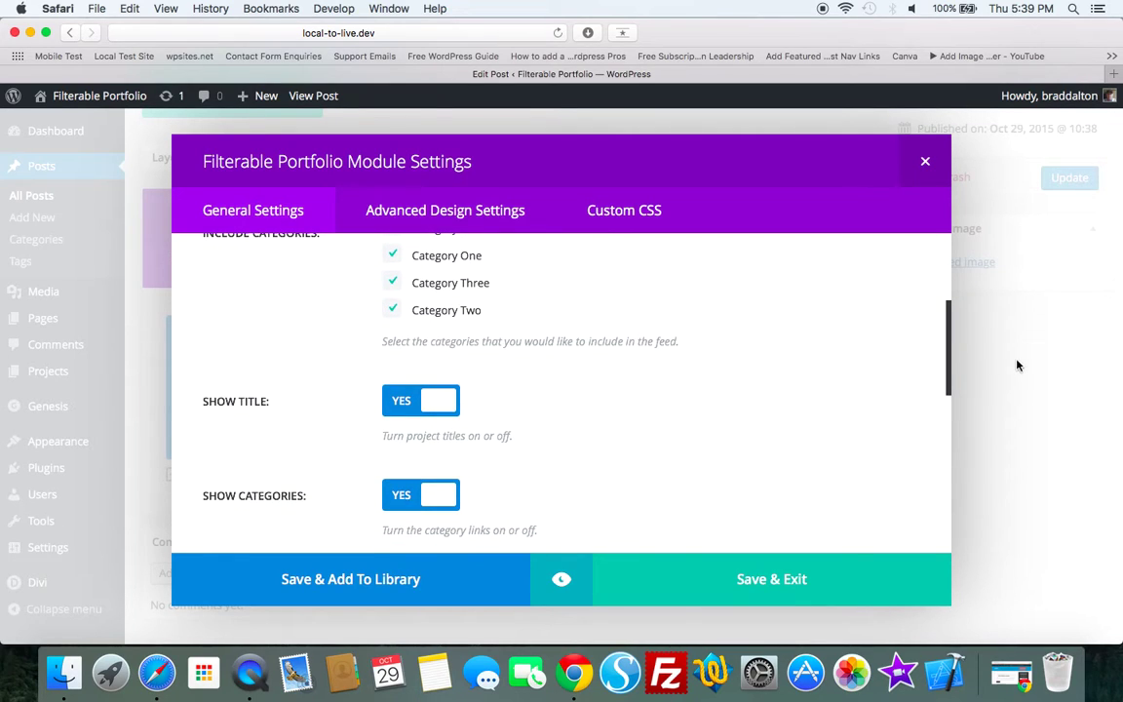
pyautogui.moveTo(948, 348); pyautogui.dragTo(955, 502)
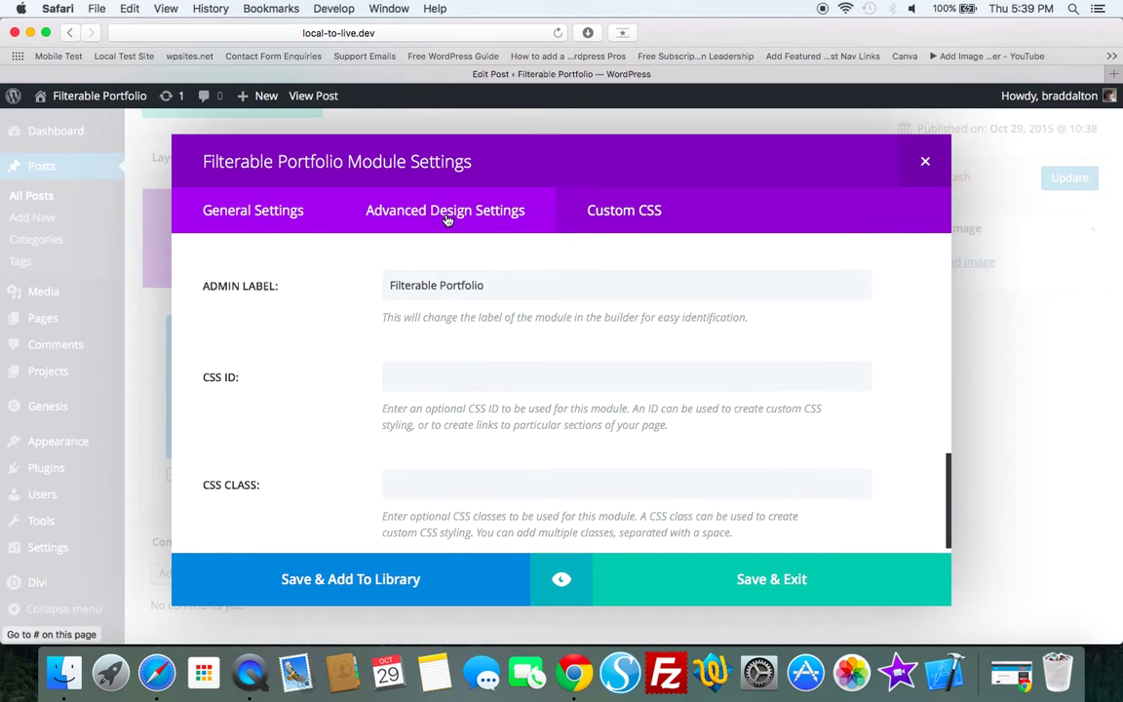
# Save the Filterable Portfolio module's settings and update the Portfolio post
pyautogui.click(772, 579)
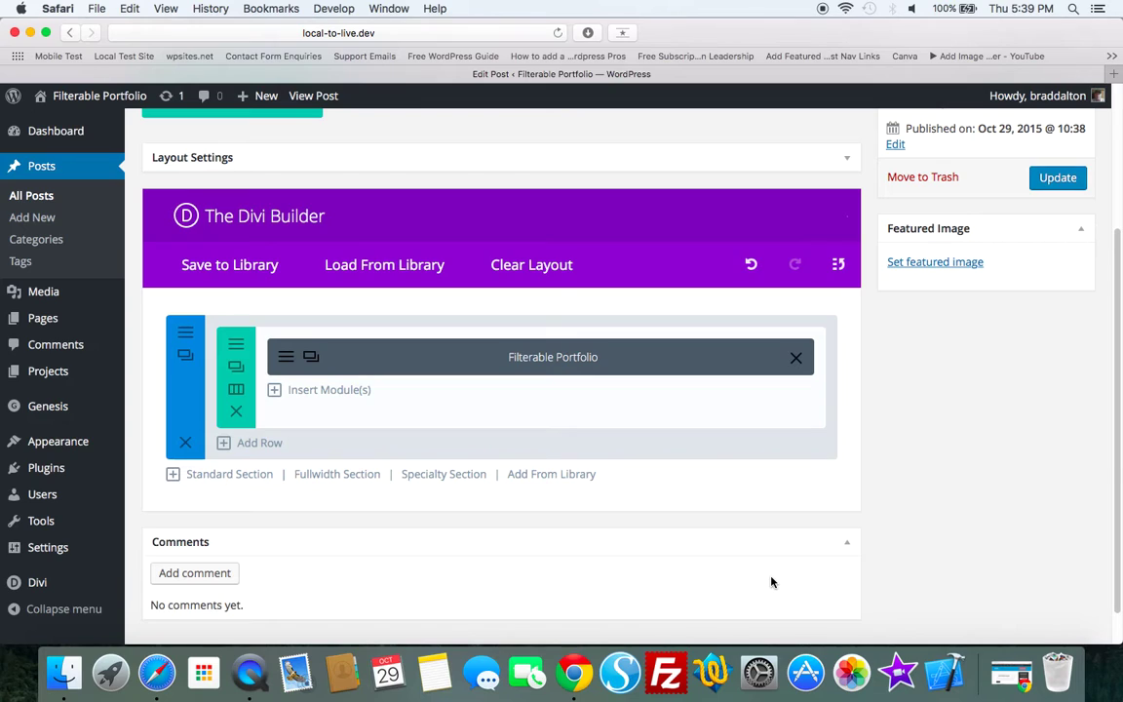
pyautogui.click(1057, 177)
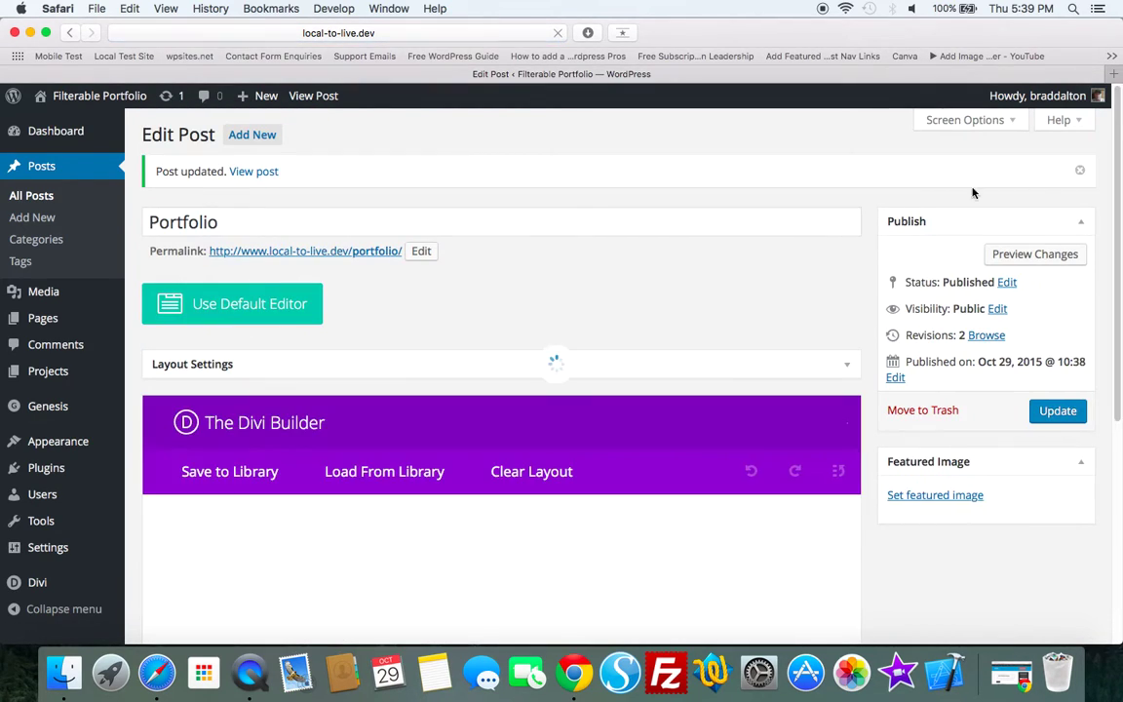
# Open the published Portfolio post and test its filters for Category Four, One, Three and Two
pyautogui.click(341, 255)
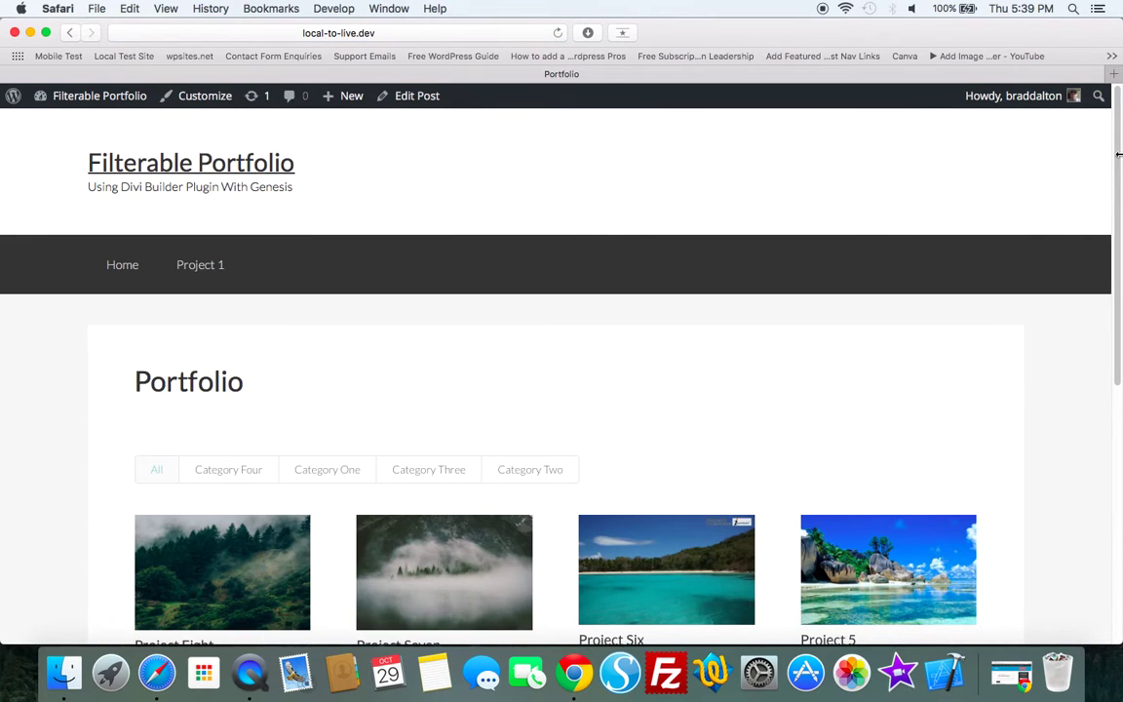
pyautogui.moveTo(1119, 161); pyautogui.dragTo(1107, 312)
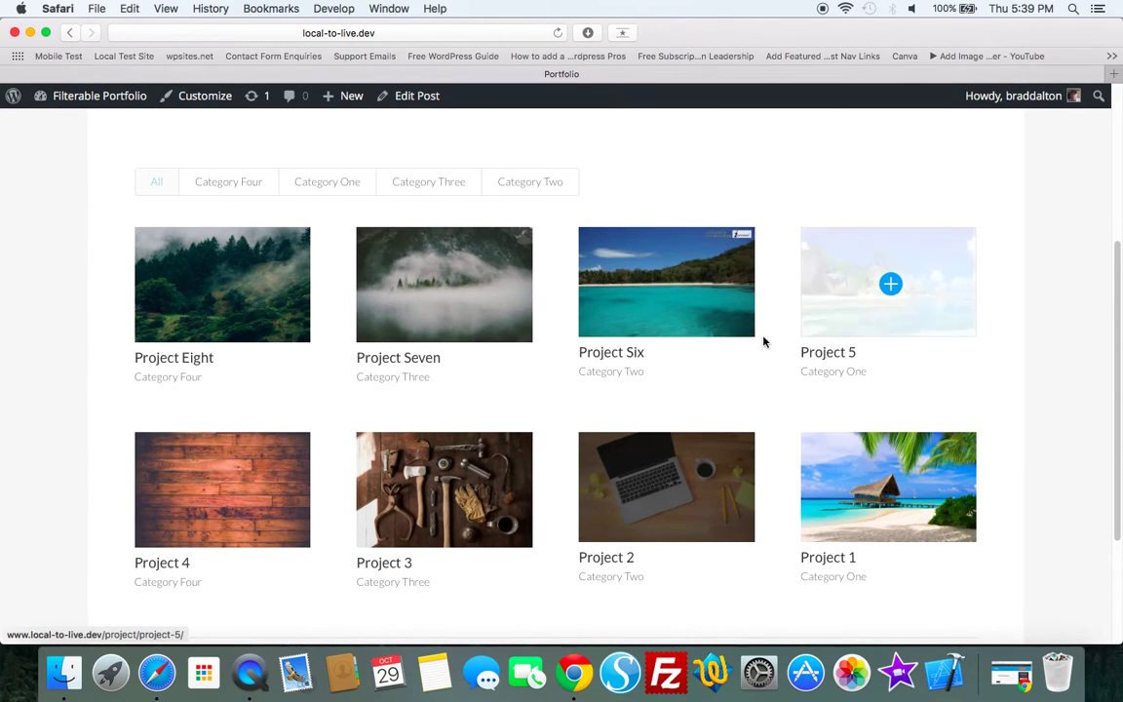
pyautogui.click(208, 179)
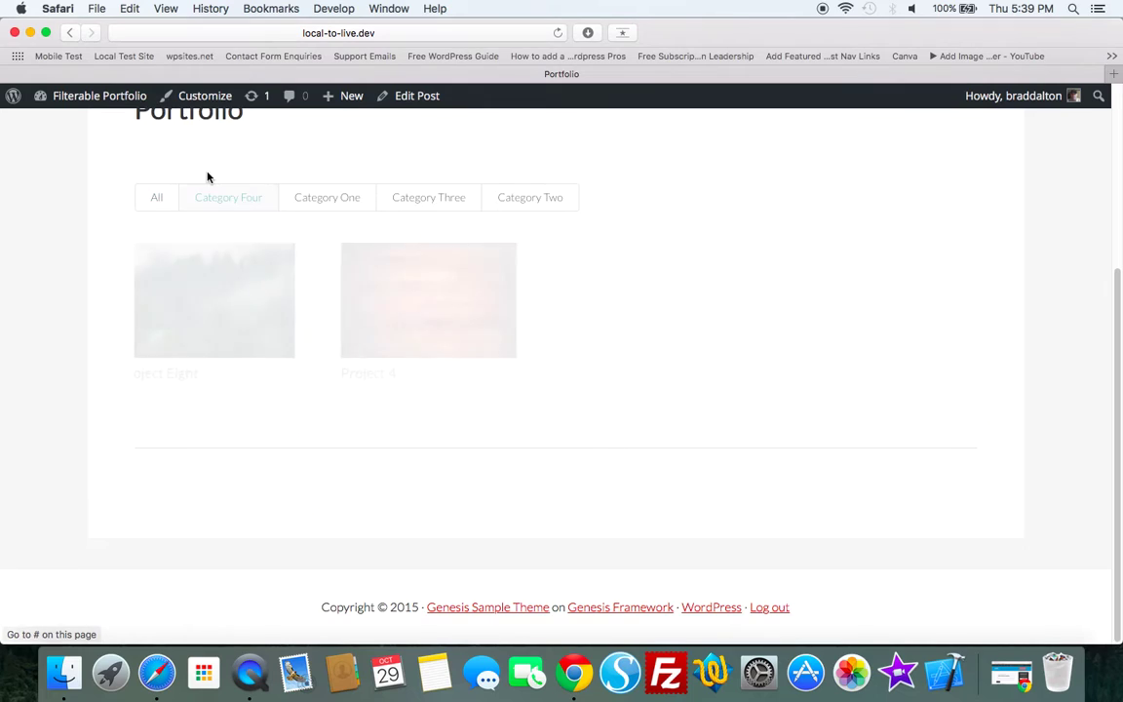
pyautogui.click(314, 202)
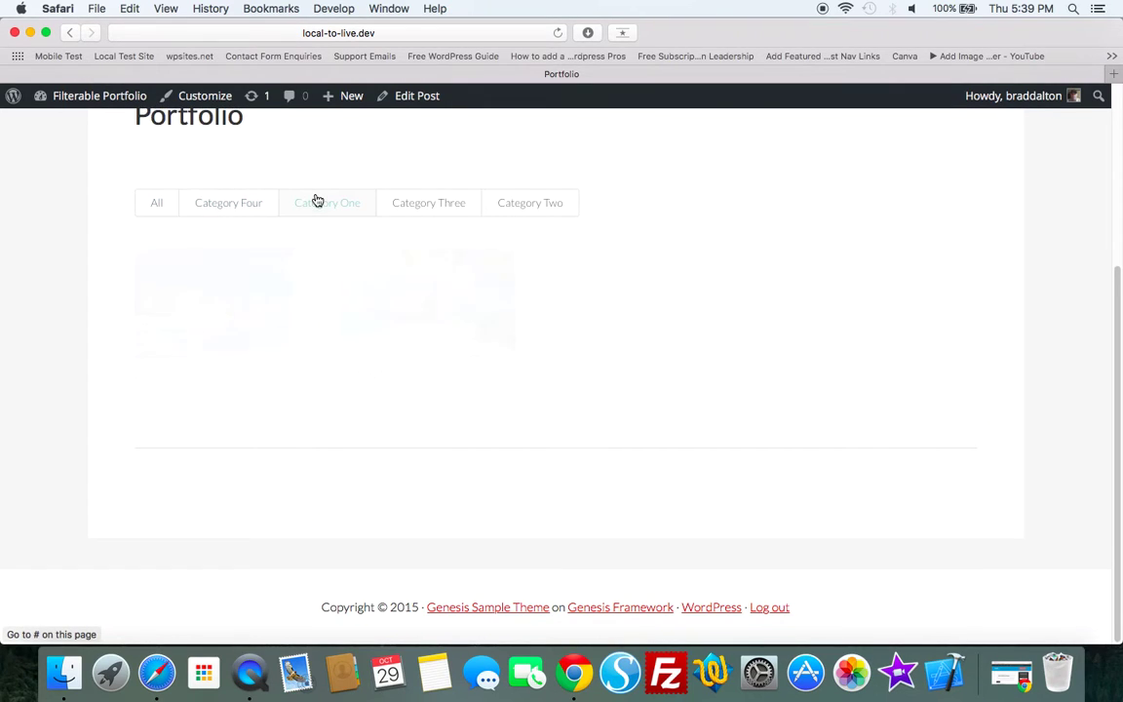
pyautogui.click(429, 202)
pyautogui.click(526, 205)
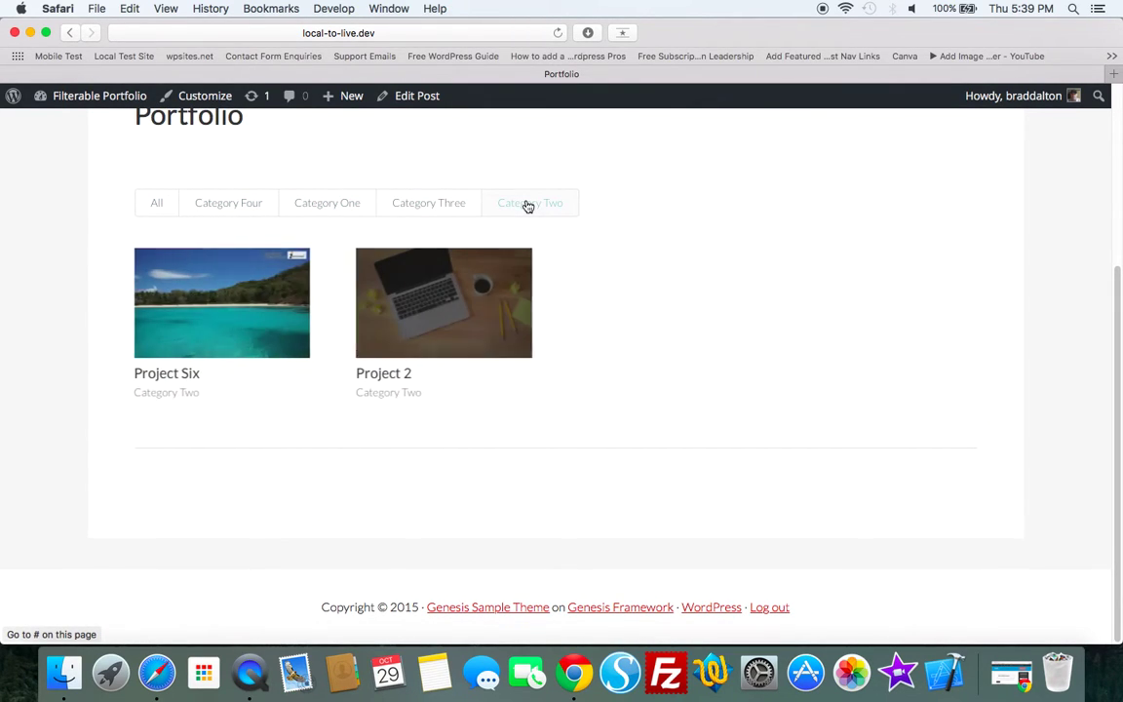
# Change the Portfolio post's layout to content with a single sidebar on the right and update the post
pyautogui.click(427, 103)
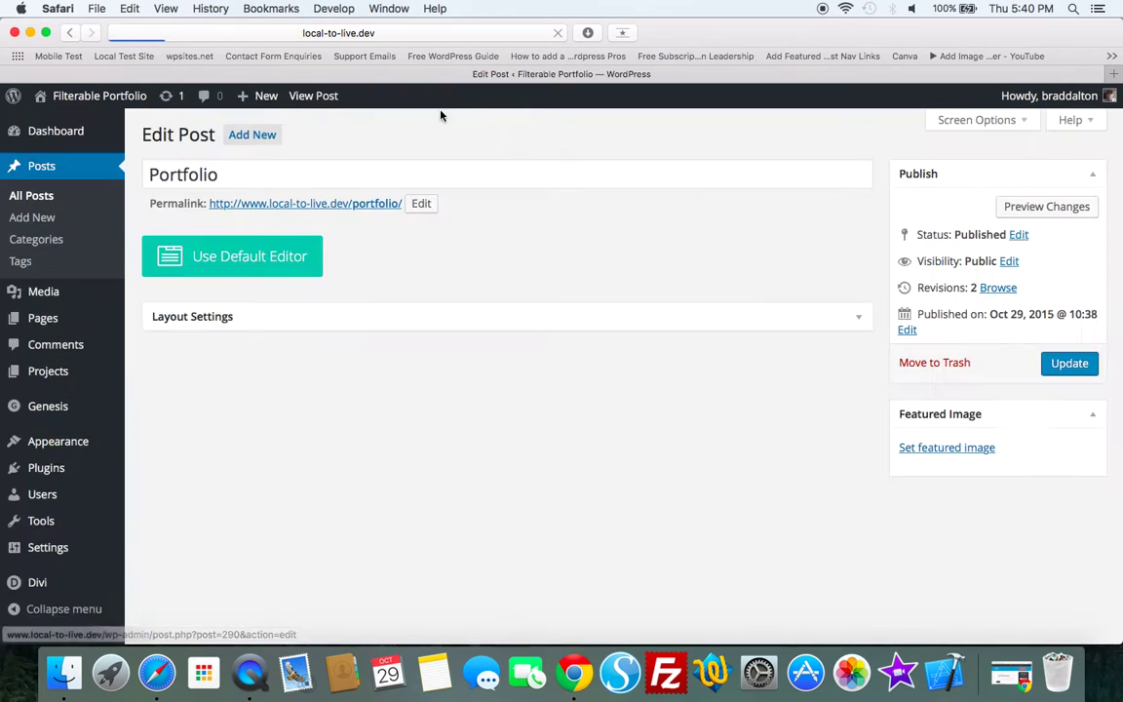
pyautogui.click(849, 318)
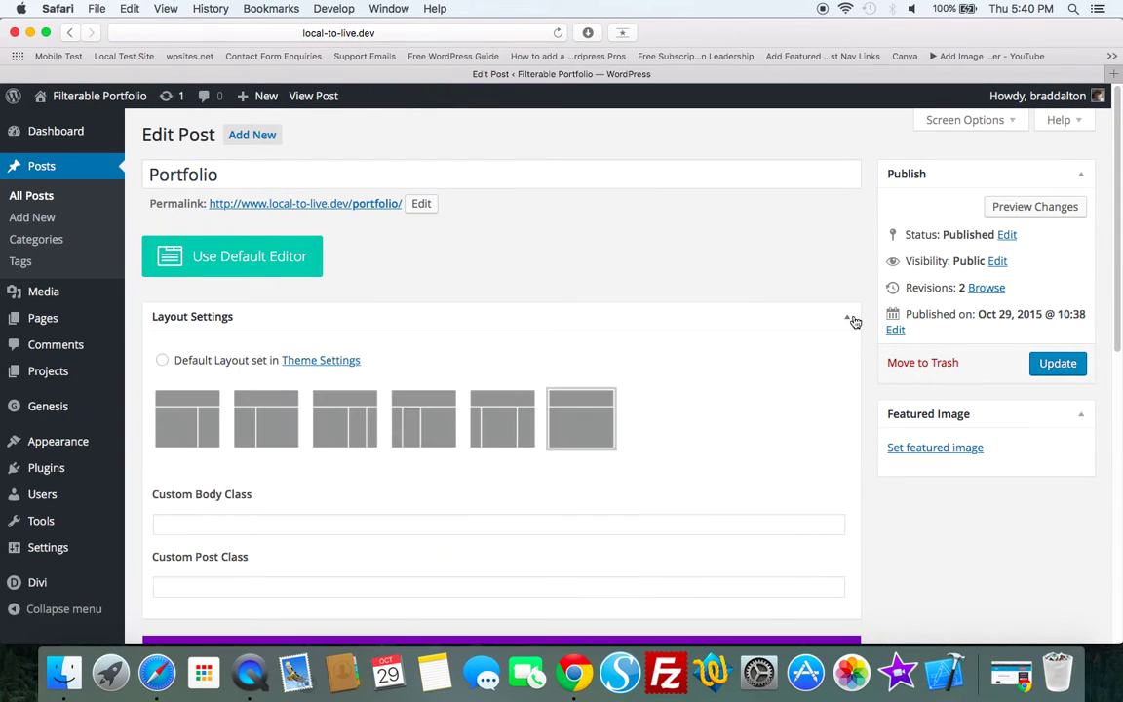
pyautogui.click(183, 420)
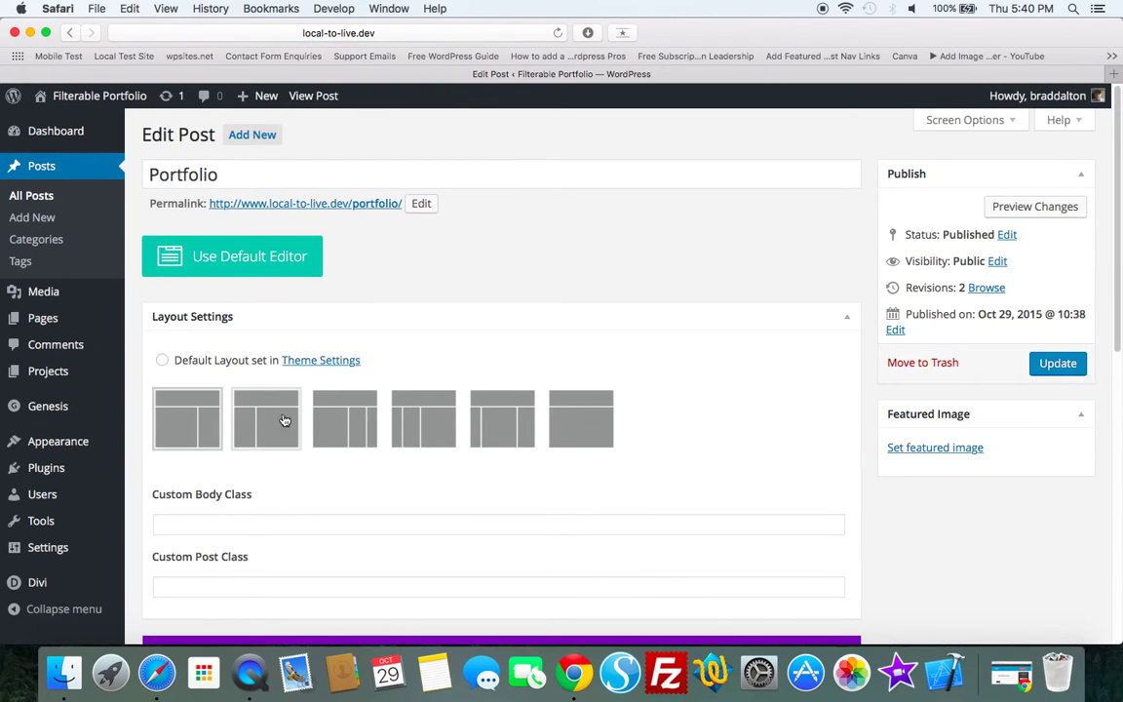
pyautogui.click(1060, 365)
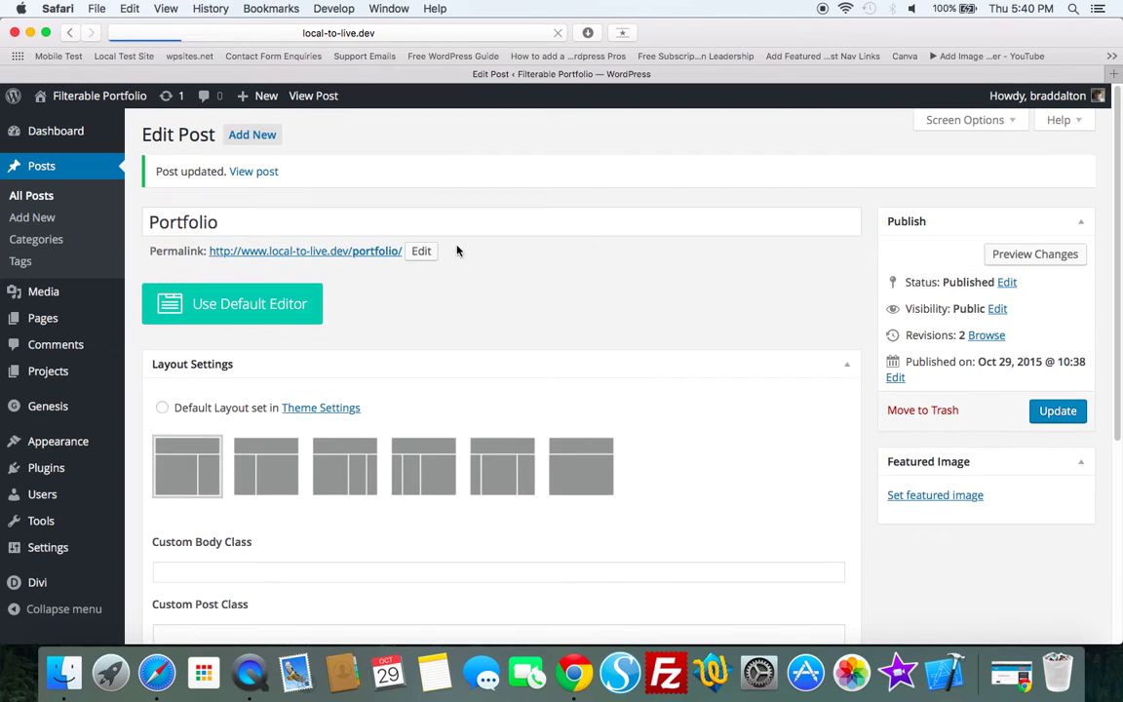
# View the published Portfolio post and examine how the project grid sits beside the primary sidebar
pyautogui.click(346, 251)
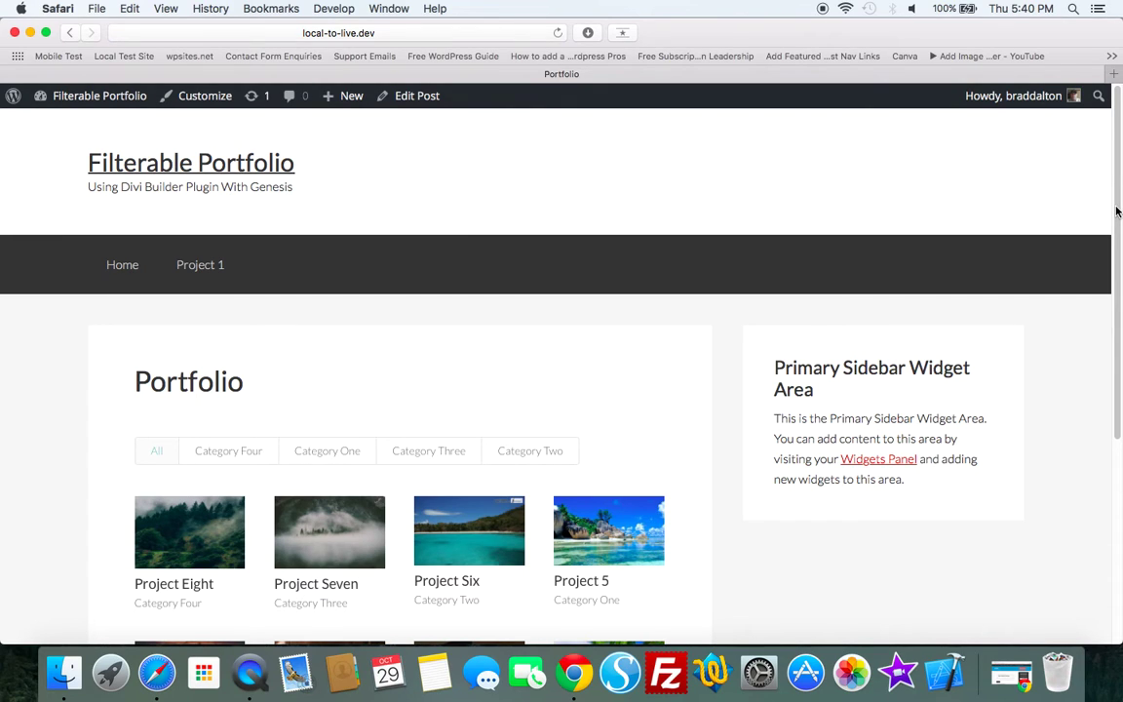
pyautogui.scroll(-5, 1117, 211)
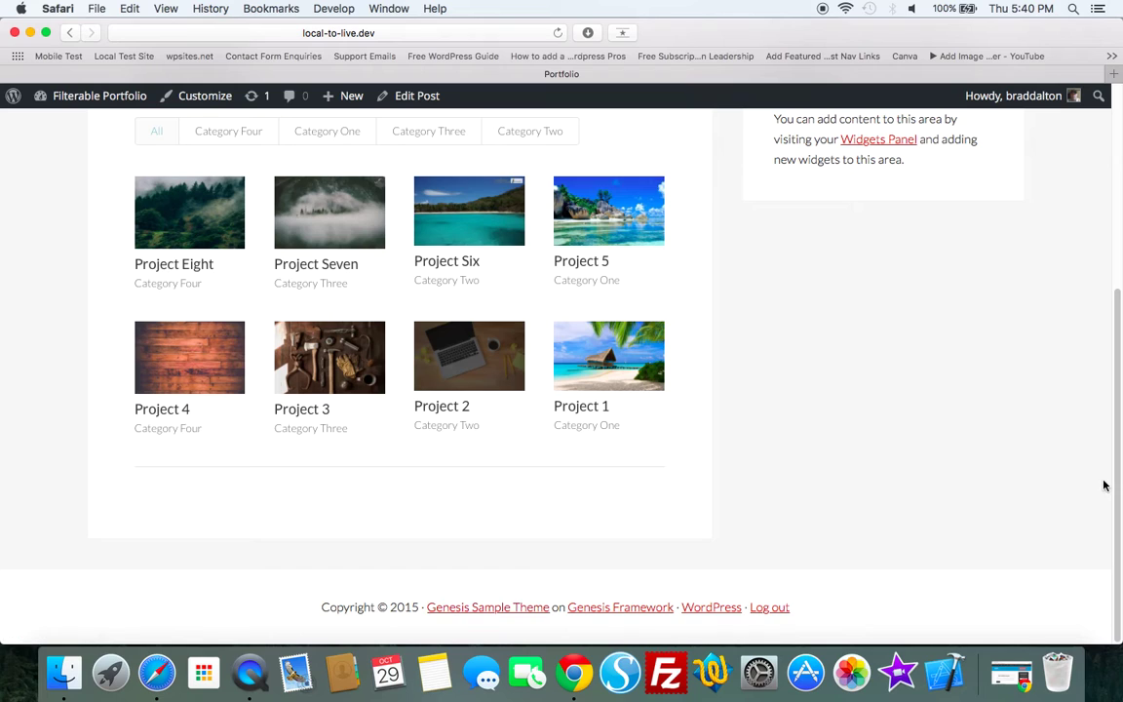
pyautogui.scroll(1, 1121, 480)
pyautogui.moveTo(1121, 480); pyautogui.dragTo(1119, 355)
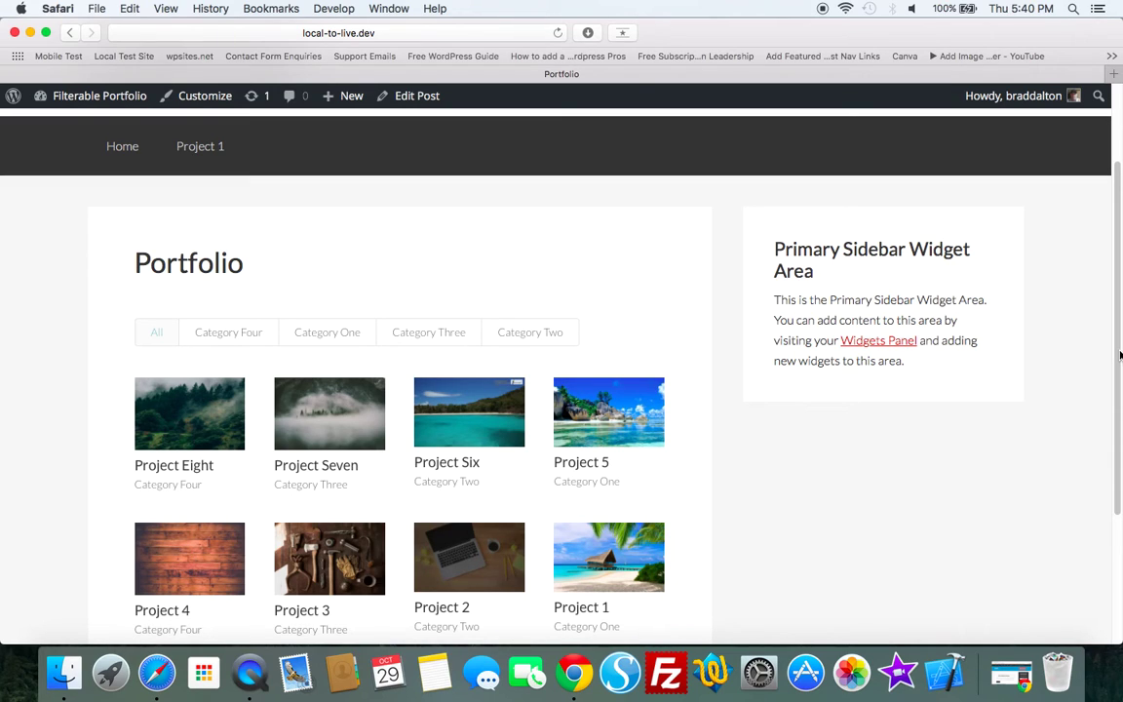
pyautogui.scroll(3, 1110, 332)
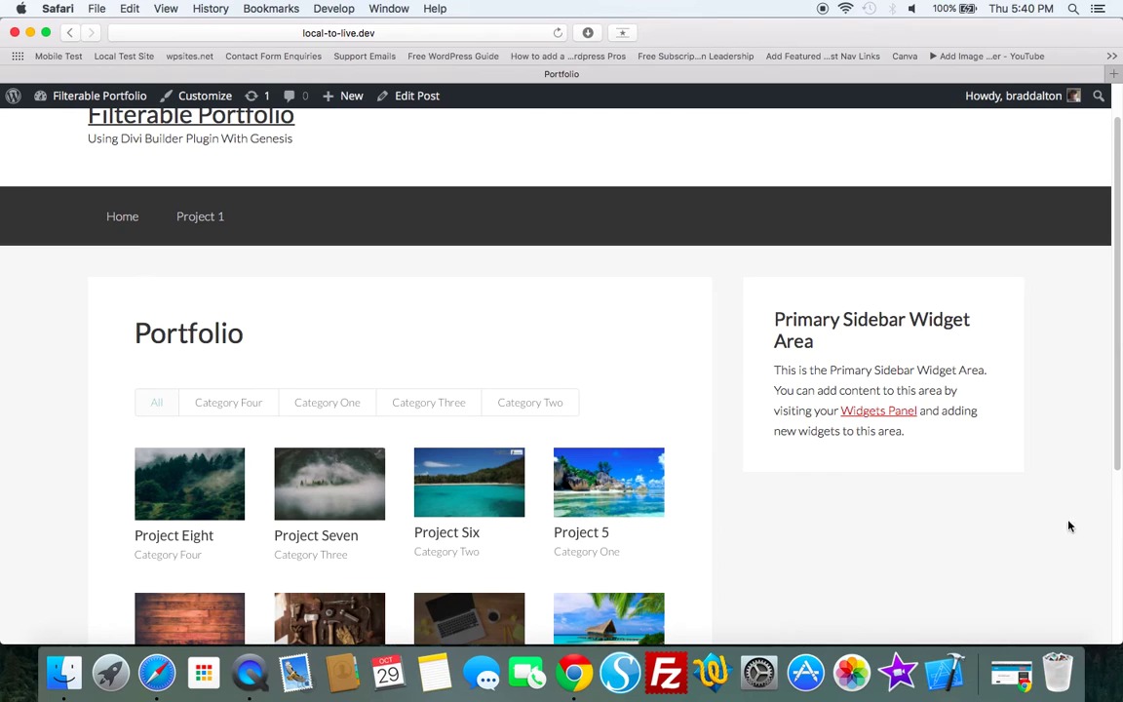
# Switch to the Chrome window with the Filter Portfolio in Genesis tutorial on WP SITES
pyautogui.click(1012, 675)
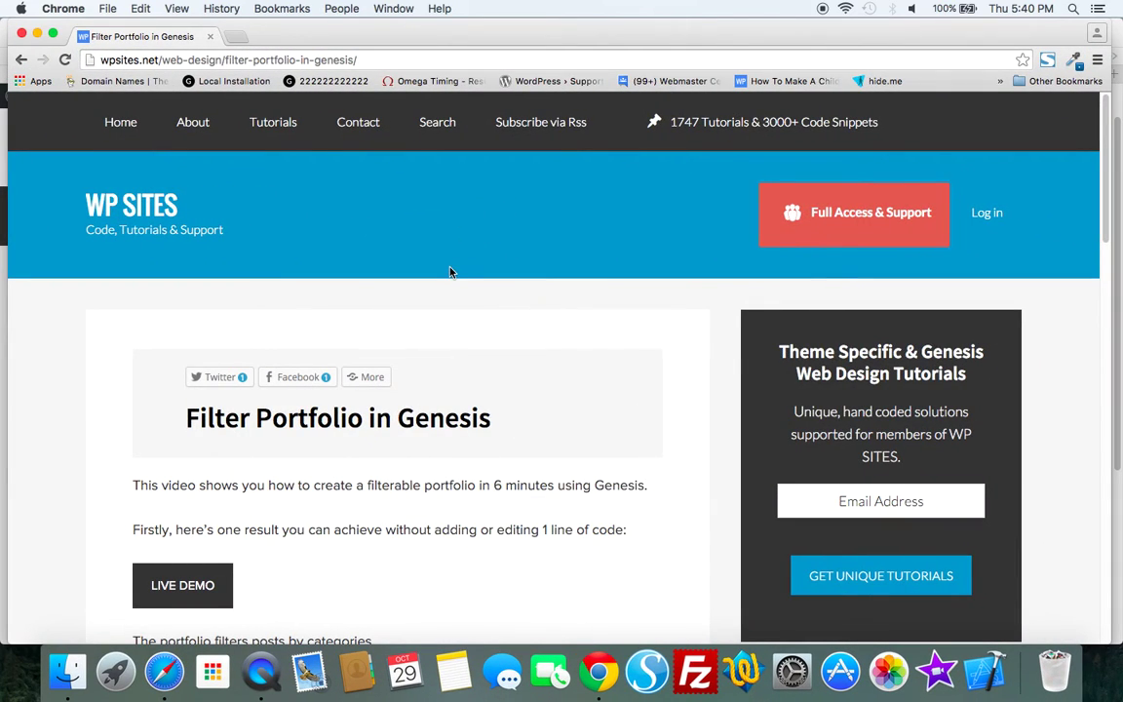